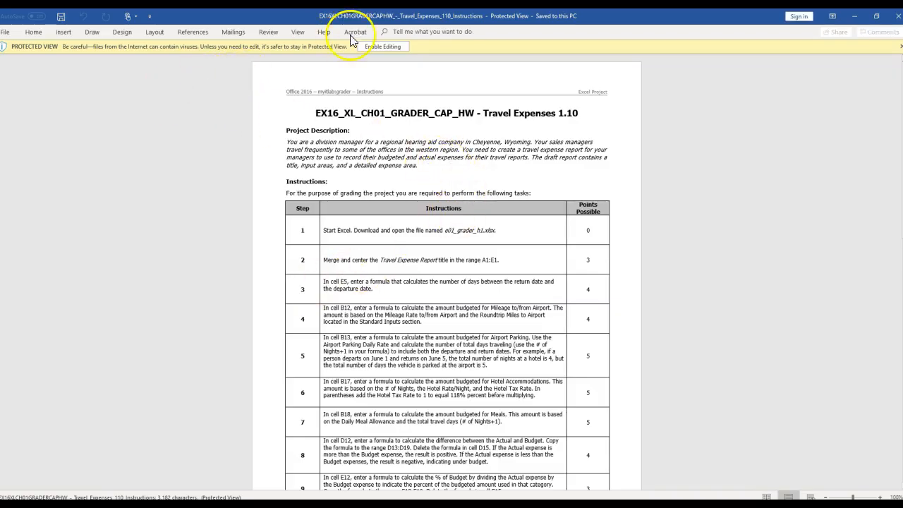
Enable editing of the instructions document and shrink its window into a strip along the bottom of the screen
{"action": "left_click", "coordinate": [382, 46]}
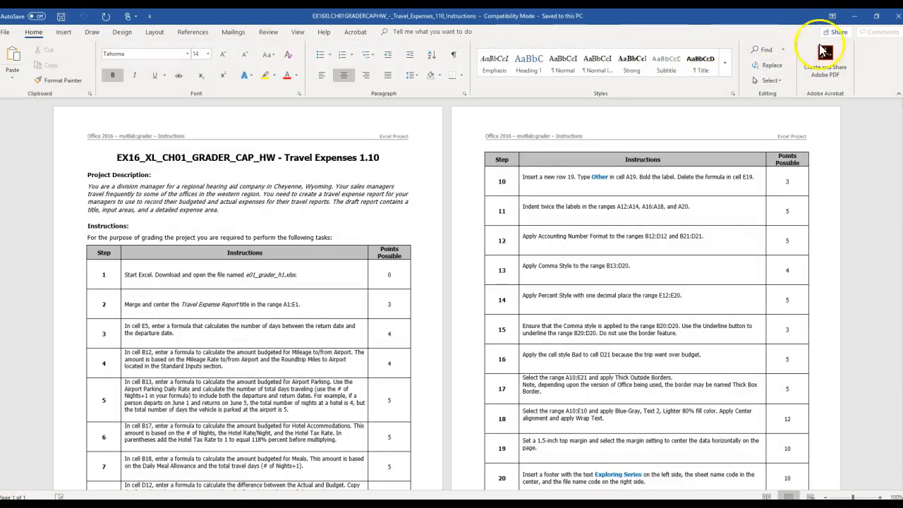
{"action": "left_click", "coordinate": [876, 16]}
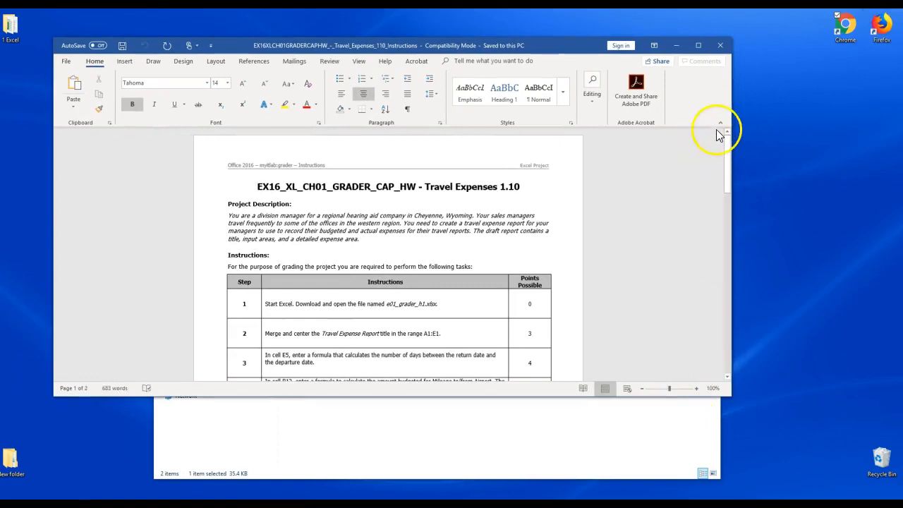
{"action": "left_click", "coordinate": [719, 122]}
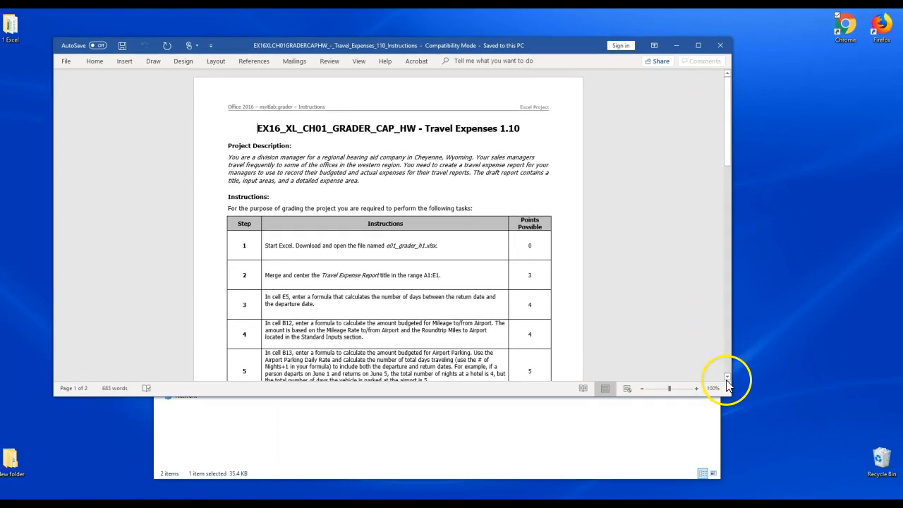
{"action": "left_click", "coordinate": [674, 389]}
{"action": "left_click_drag", "start_coordinate": [729, 398], "coordinate": [717, 191]}
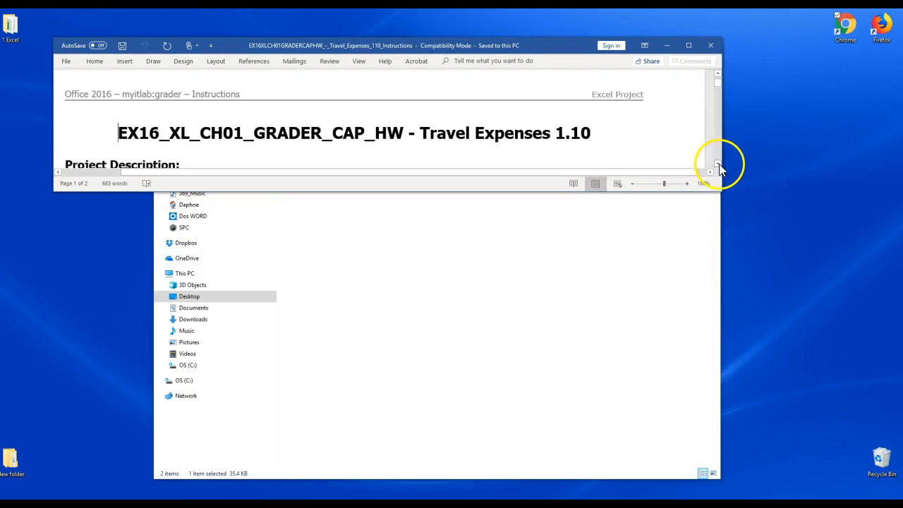
{"action": "left_click", "coordinate": [718, 163]}
{"action": "left_click_drag", "start_coordinate": [718, 164], "coordinate": [719, 163]}
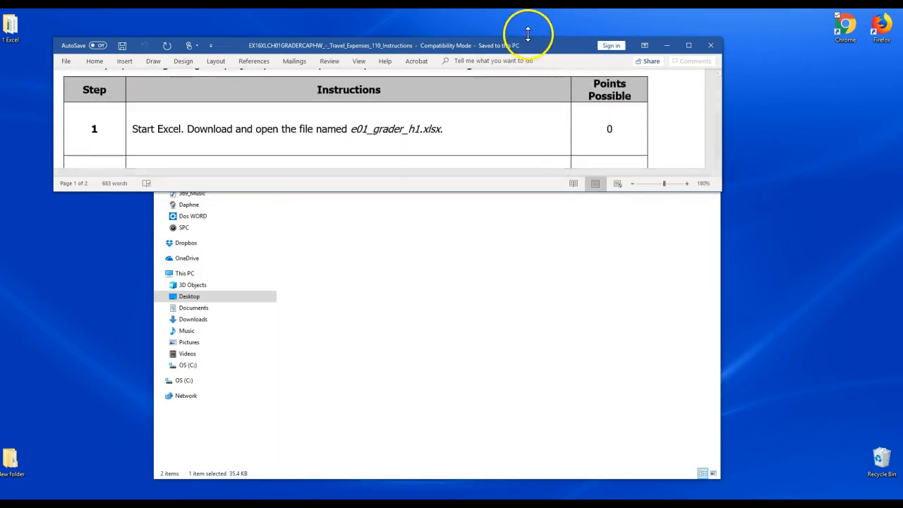
{"action": "left_click_drag", "start_coordinate": [522, 45], "coordinate": [567, 385]}
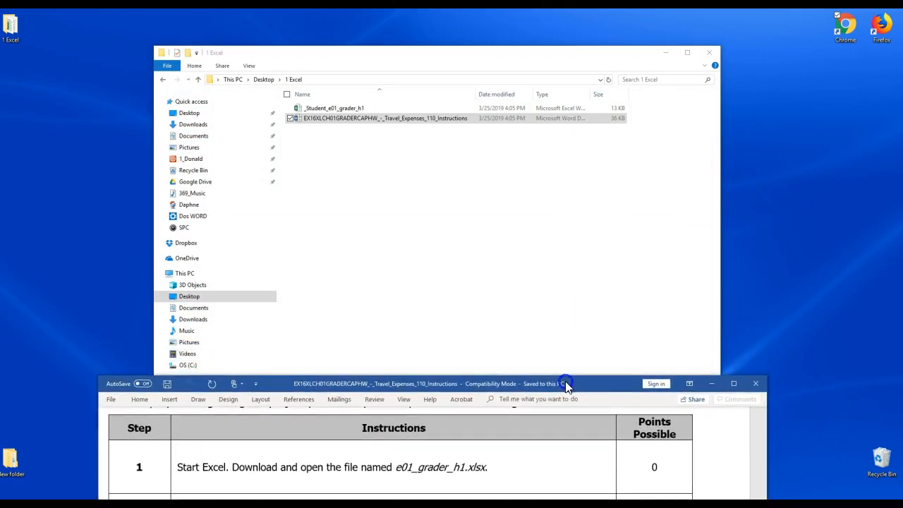
Open the _Student_e01_grader_h1 workbook, zoom the sheet to 150%, and enable editing
{"action": "double_click", "coordinate": [318, 110]}
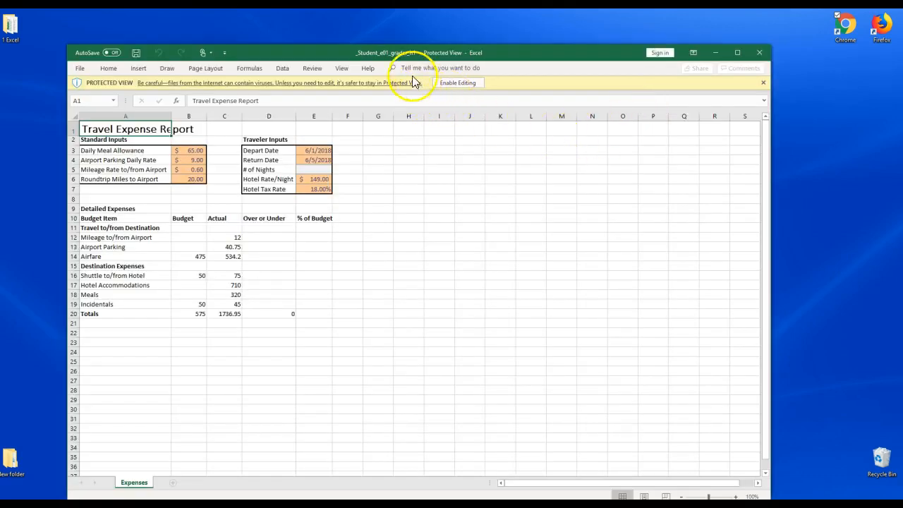
{"action": "left_click_drag", "start_coordinate": [399, 52], "coordinate": [426, 24]}
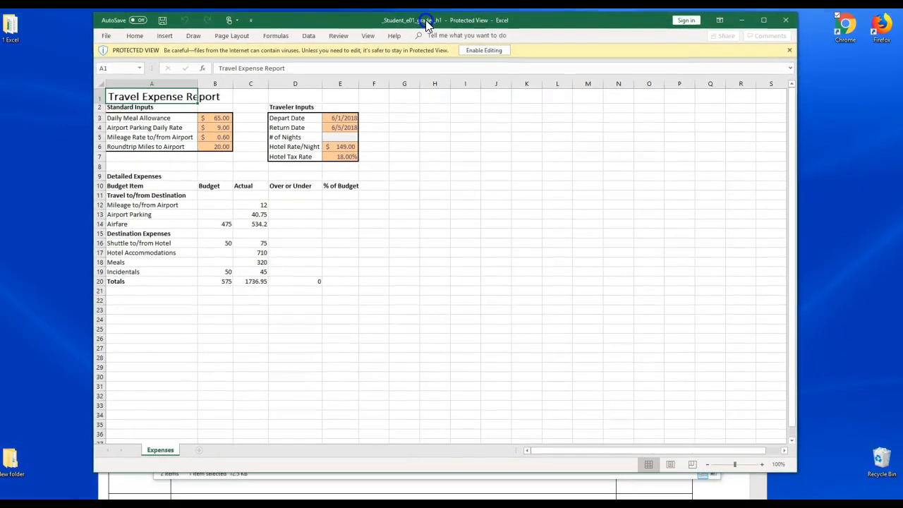
{"action": "left_click", "coordinate": [761, 464]}
{"action": "left_click", "coordinate": [762, 464]}
{"action": "left_click", "coordinate": [762, 465]}
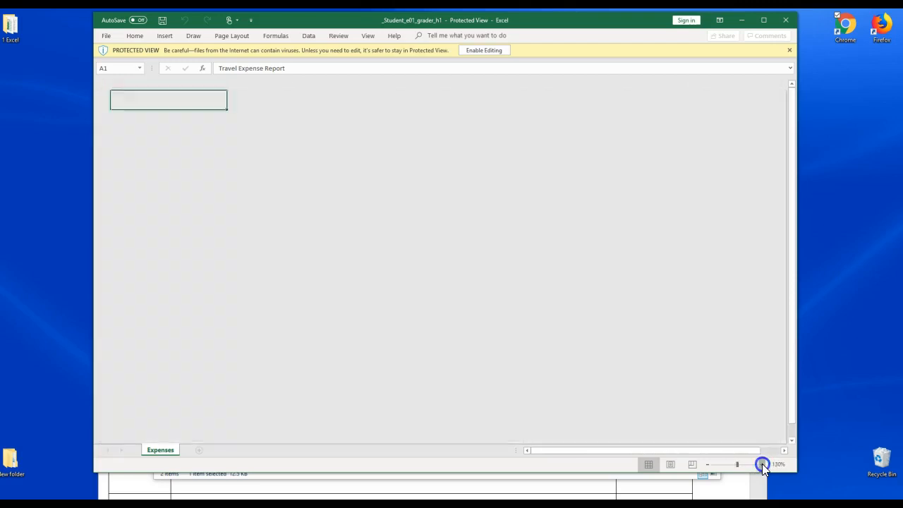
{"action": "left_click", "coordinate": [761, 464]}
{"action": "left_click", "coordinate": [762, 464]}
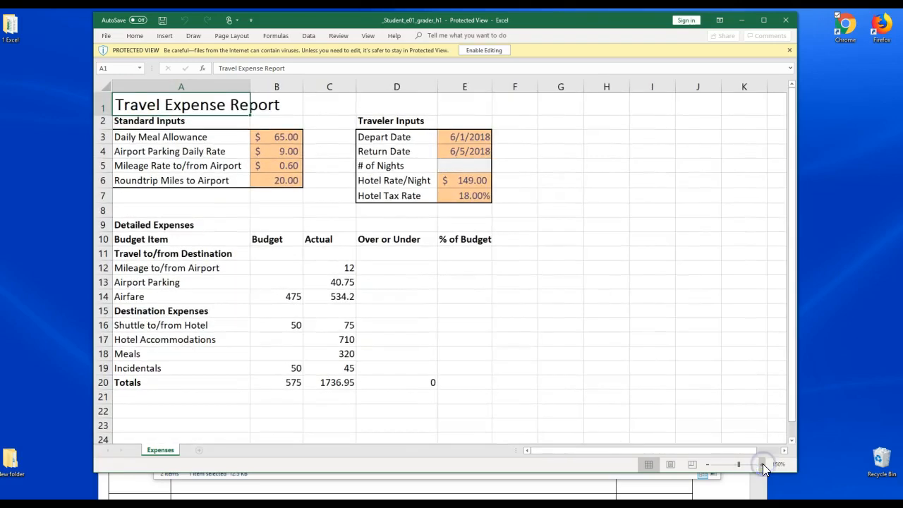
{"action": "left_click", "coordinate": [496, 51]}
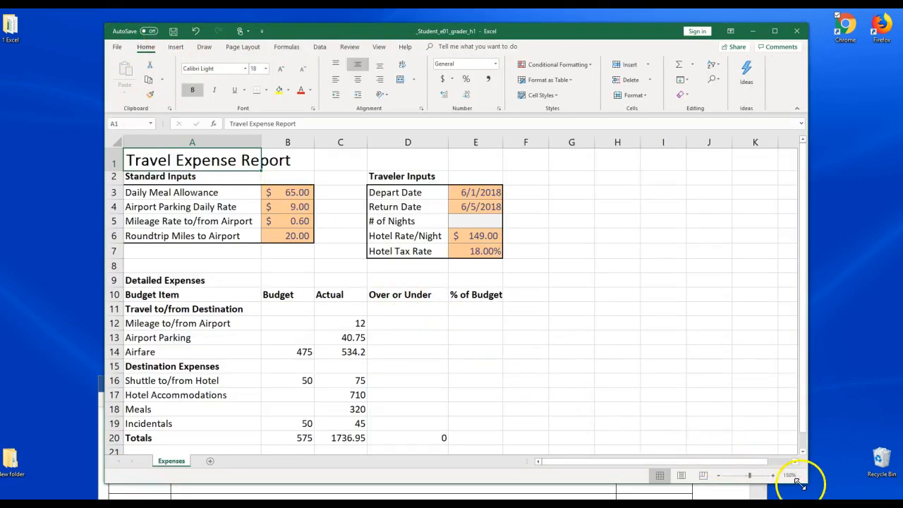
Zoom the worksheet back to 130% and shorten the Excel window
{"action": "left_click", "coordinate": [719, 475]}
{"action": "left_click", "coordinate": [719, 476]}
{"action": "left_click_drag", "start_coordinate": [806, 482], "coordinate": [794, 421]}
Close the File Explorer window and widen the Excel window across the screen
{"action": "left_click", "coordinate": [625, 459]}
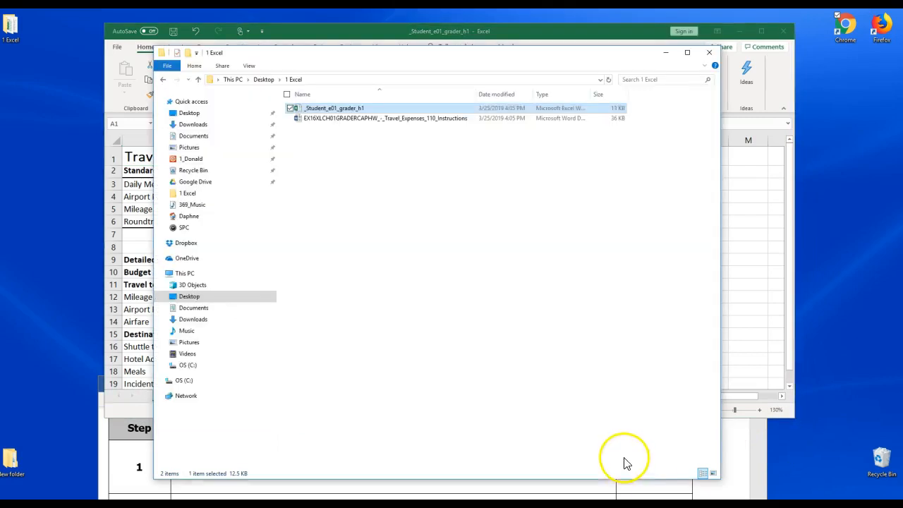
{"action": "left_click", "coordinate": [706, 50]}
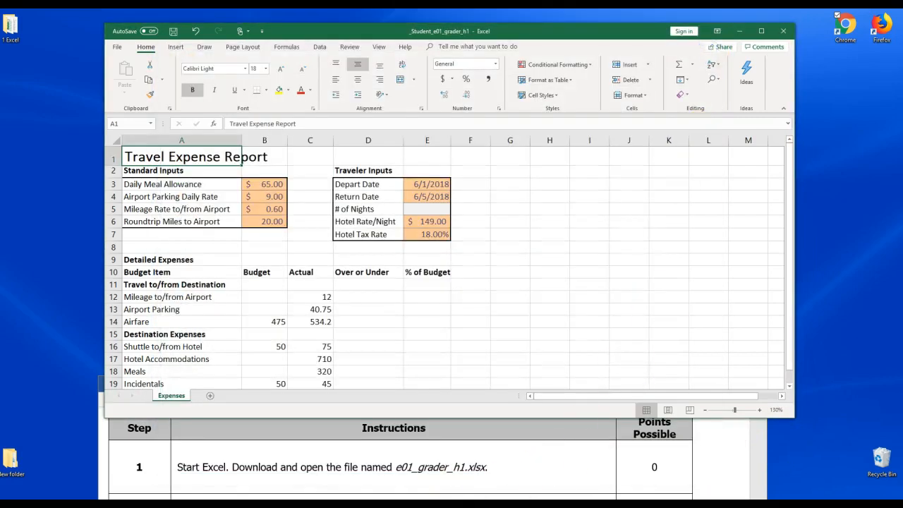
{"action": "left_click_drag", "start_coordinate": [105, 418], "coordinate": [67, 442]}
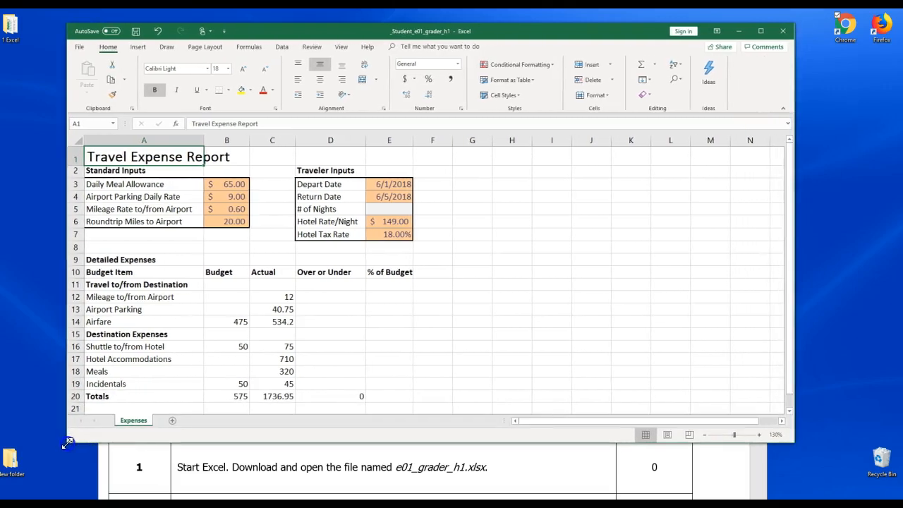
{"action": "left_click_drag", "start_coordinate": [794, 442], "coordinate": [862, 442]}
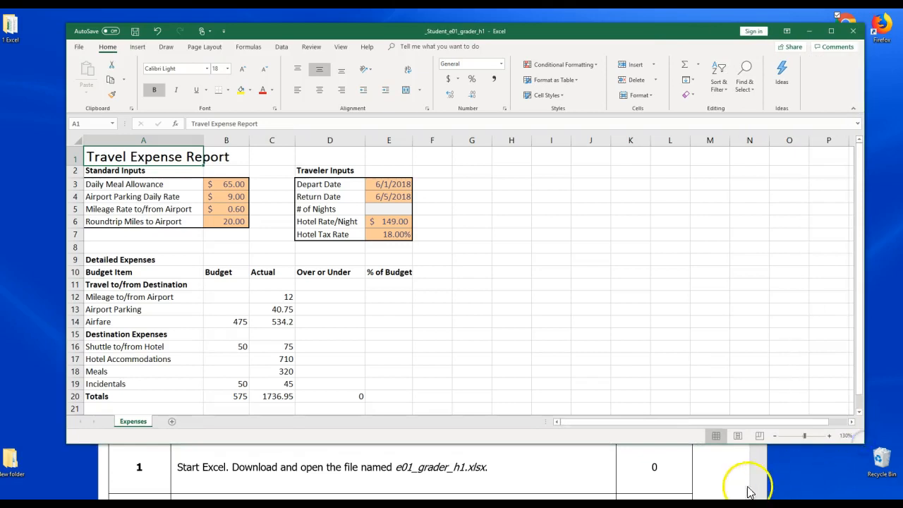
Scroll the instructions to step 2, highlight the Travel Expense Report text in yellow and bold A1:E1
{"action": "left_click", "coordinate": [720, 484]}
{"action": "scroll", "coordinate": [720, 484], "scroll_direction": "down", "scroll_amount": 3}
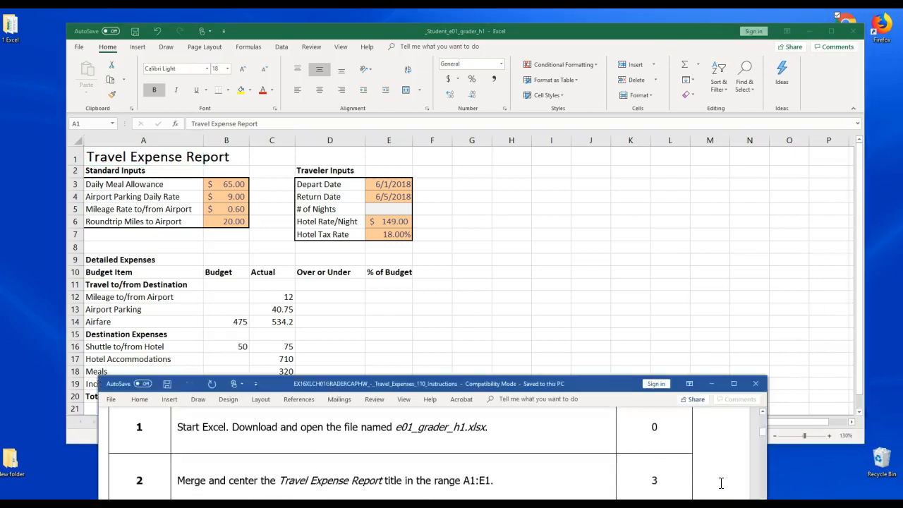
{"action": "left_click_drag", "start_coordinate": [608, 387], "coordinate": [615, 423]}
{"action": "left_click", "coordinate": [616, 360]}
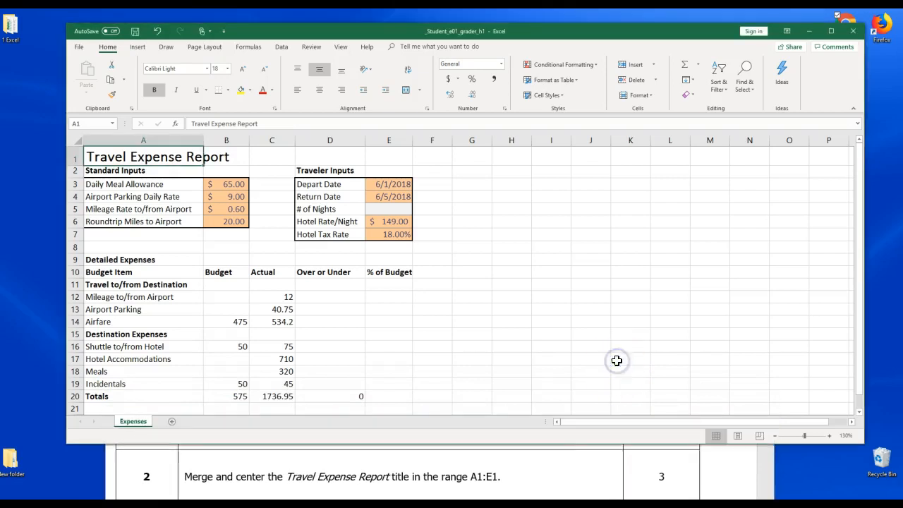
{"action": "left_click", "coordinate": [385, 480]}
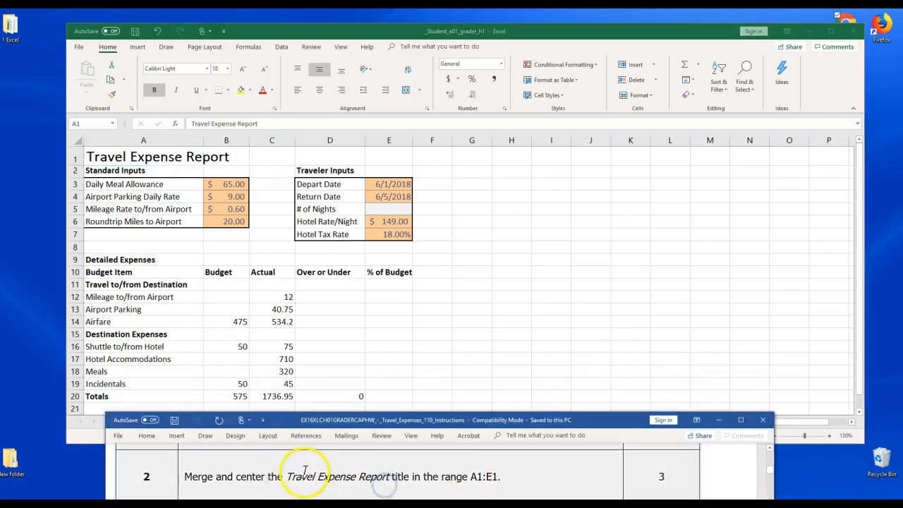
{"action": "left_click_drag", "start_coordinate": [314, 479], "coordinate": [393, 479]}
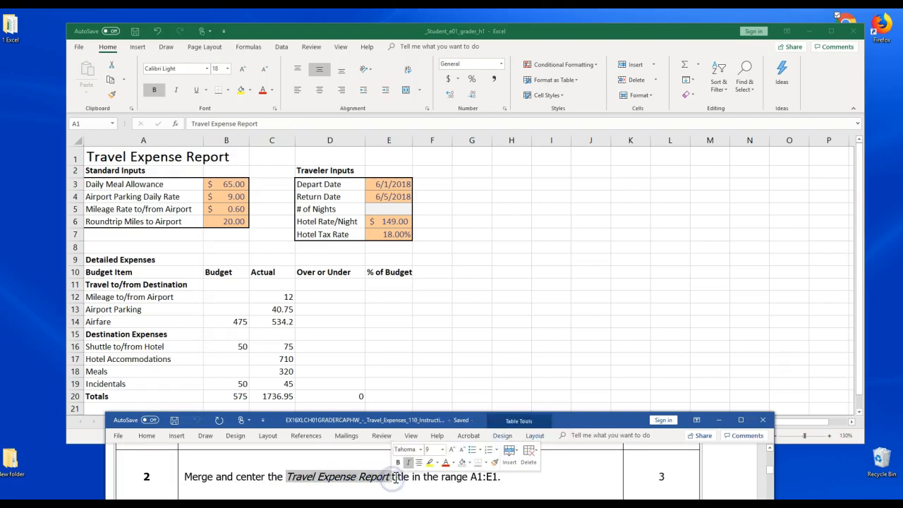
{"action": "left_click", "coordinate": [430, 465]}
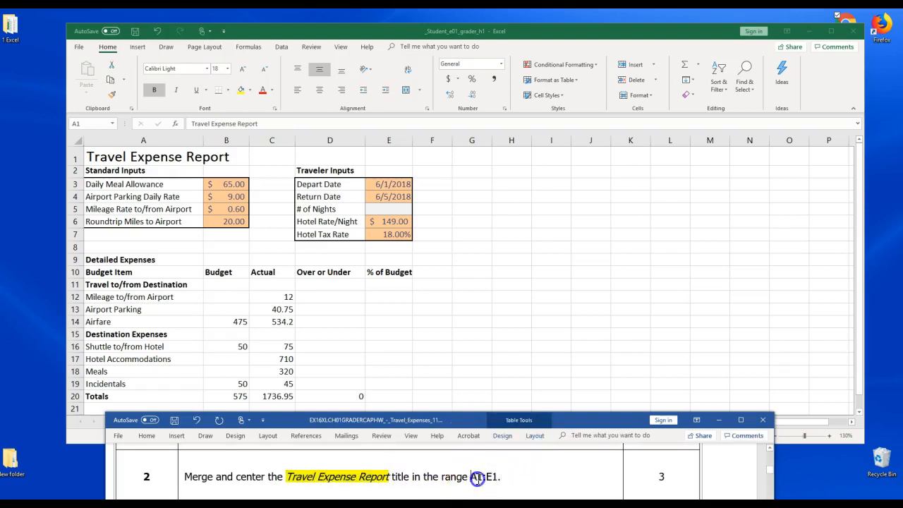
{"action": "left_click_drag", "start_coordinate": [500, 477], "coordinate": [500, 477]}
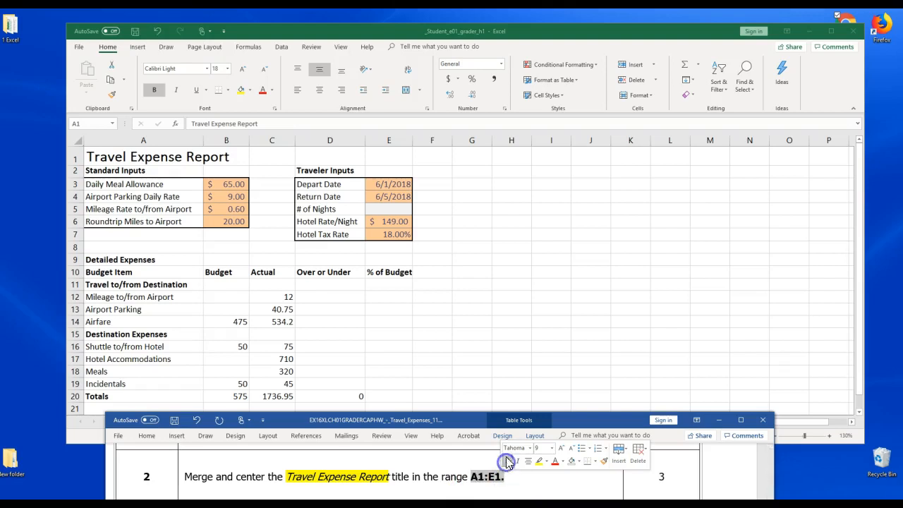
Select the title range A1:E1 on the worksheet
{"action": "left_click", "coordinate": [136, 151]}
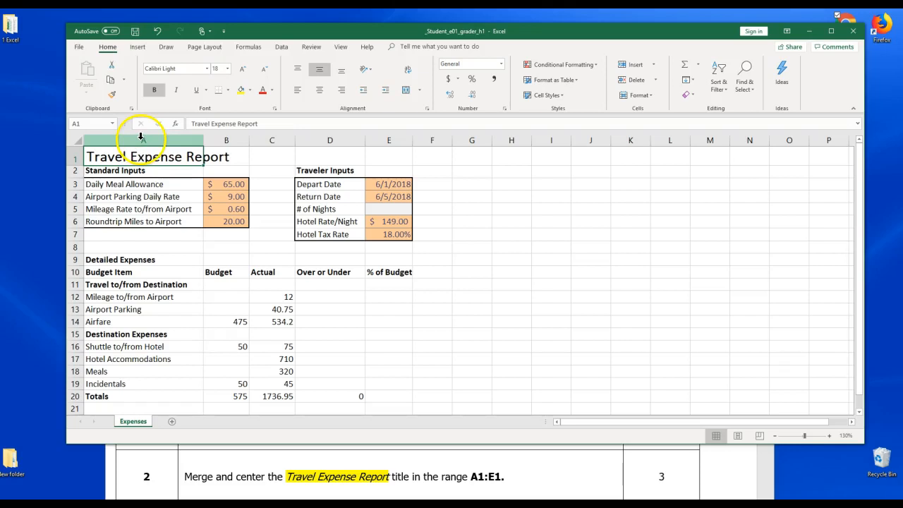
{"action": "left_click", "coordinate": [141, 139]}
{"action": "left_click", "coordinate": [125, 160]}
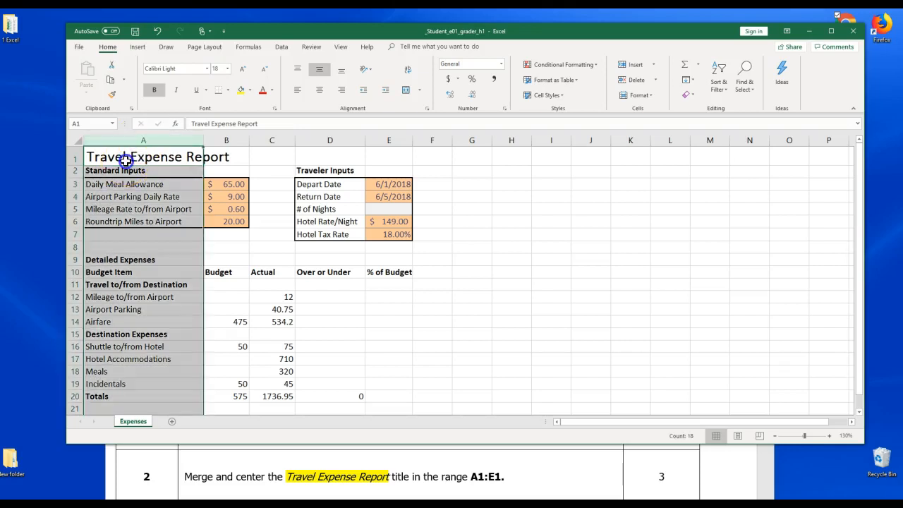
{"action": "left_click", "coordinate": [77, 160]}
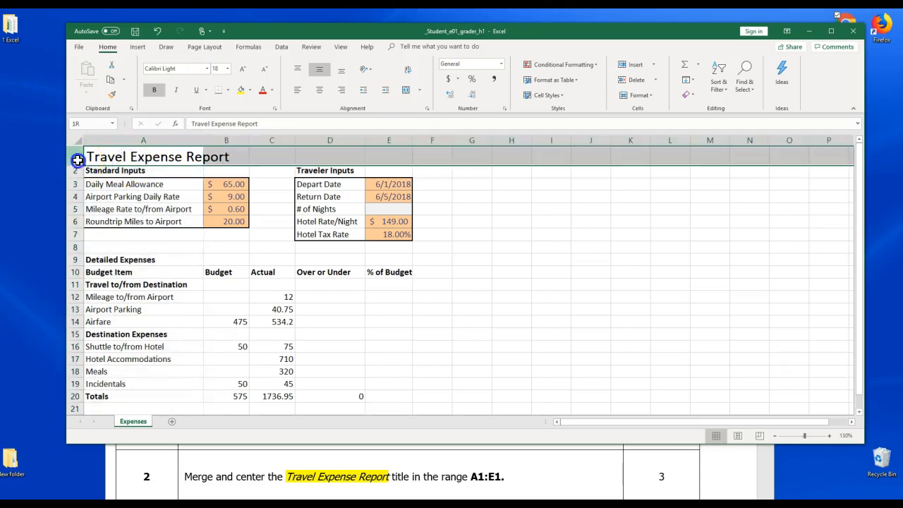
{"action": "left_click", "coordinate": [177, 155]}
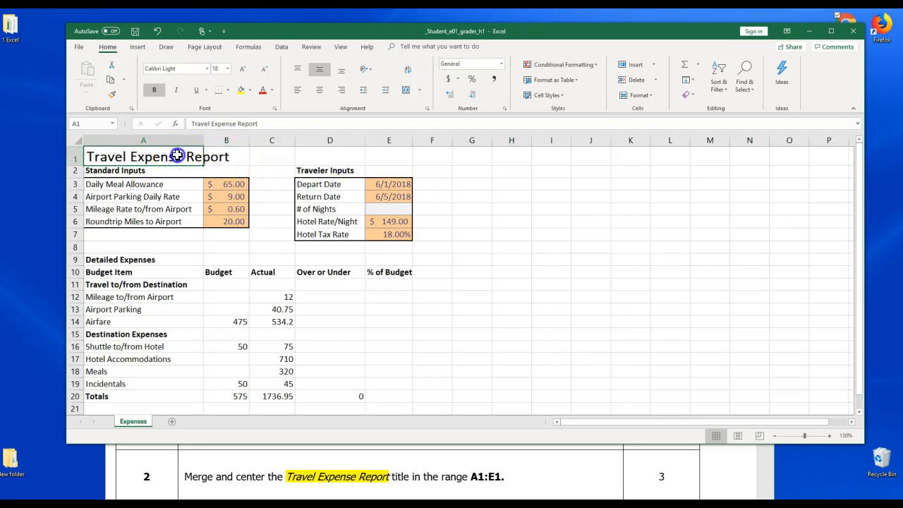
{"action": "left_click_drag", "start_coordinate": [205, 156], "coordinate": [381, 156]}
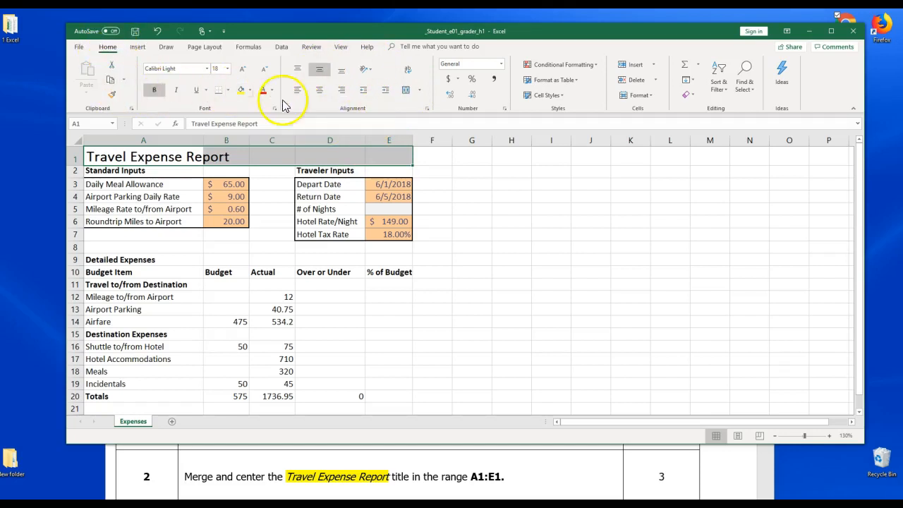
{"action": "left_click", "coordinate": [428, 110]}
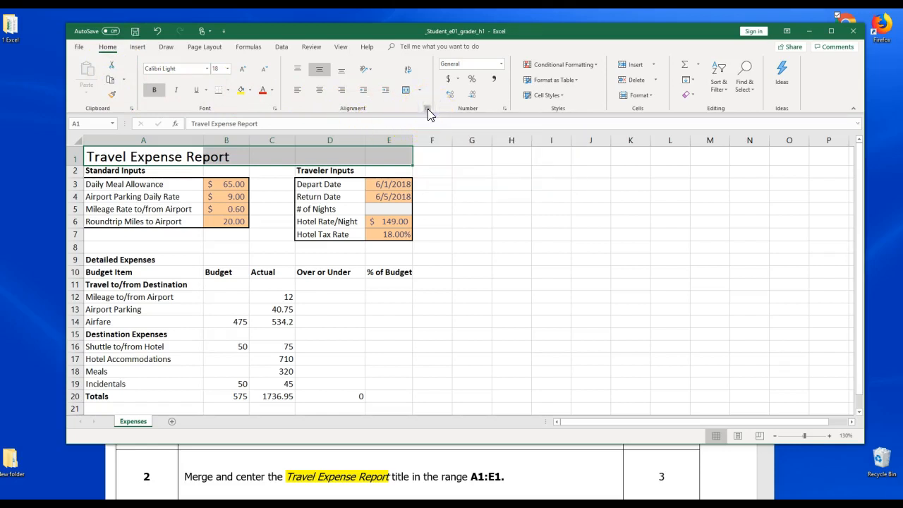
{"action": "left_click", "coordinate": [394, 90]}
{"action": "left_click_drag", "start_coordinate": [395, 91], "coordinate": [574, 138]}
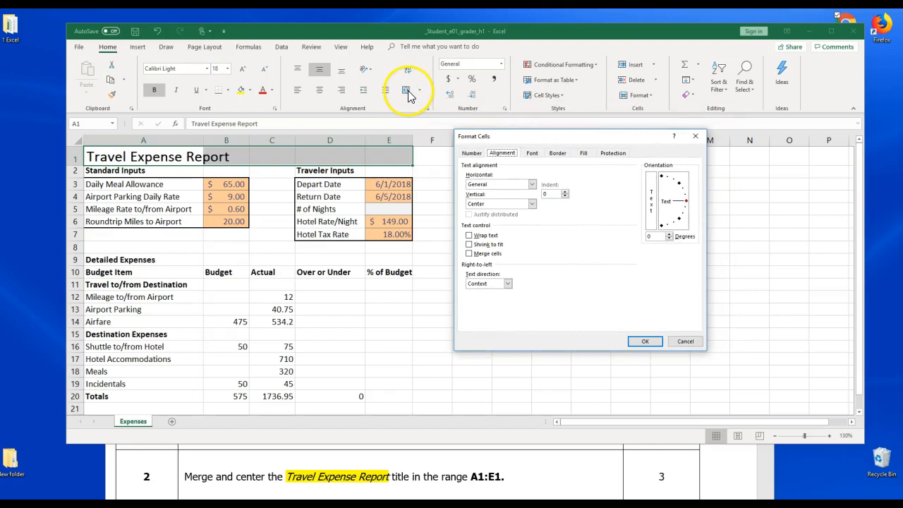
{"action": "left_click", "coordinate": [696, 138]}
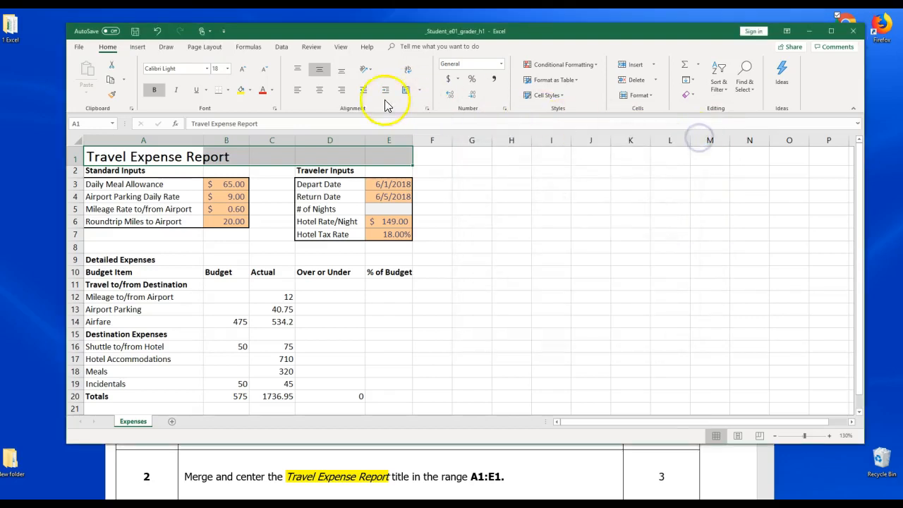
Merge and center the Travel Expense Report title across A1:E1
{"action": "left_click", "coordinate": [419, 91]}
{"action": "left_click", "coordinate": [422, 106]}
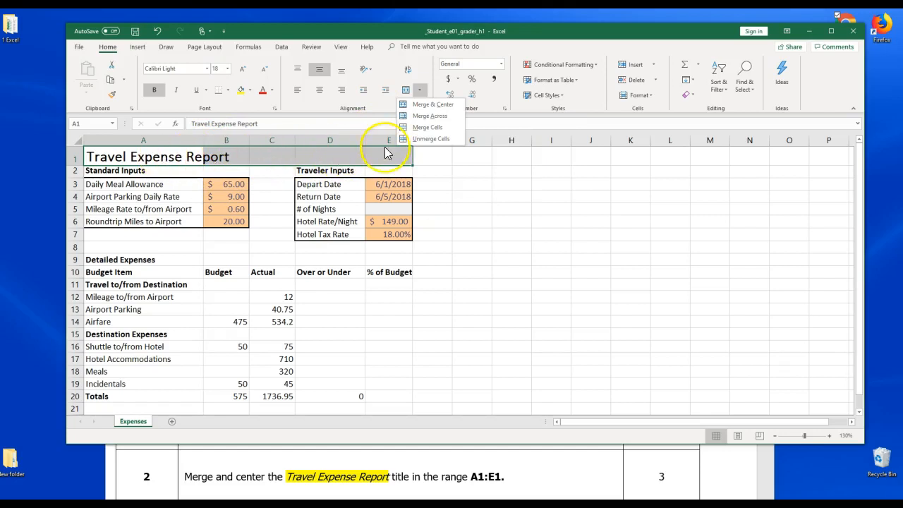
{"action": "left_click", "coordinate": [428, 104]}
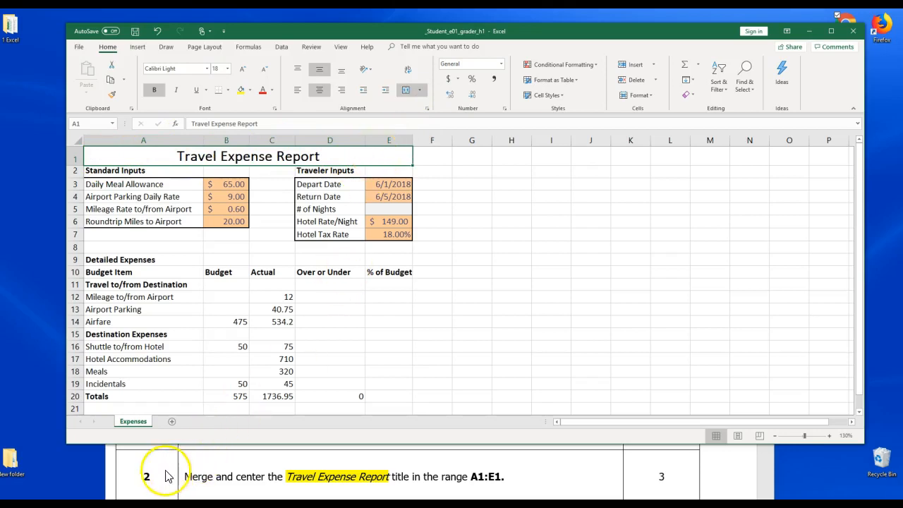
Scroll the instructions to step 3 and select cell E5 on the worksheet
{"action": "left_click", "coordinate": [727, 491]}
{"action": "scroll", "coordinate": [769, 489], "scroll_direction": "down", "scroll_amount": 3}
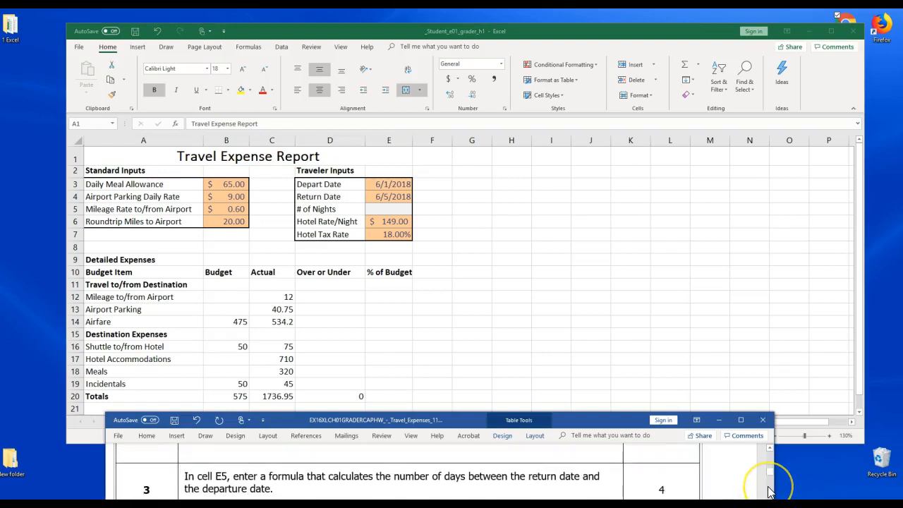
{"action": "scroll", "coordinate": [769, 492], "scroll_direction": "down", "scroll_amount": 1}
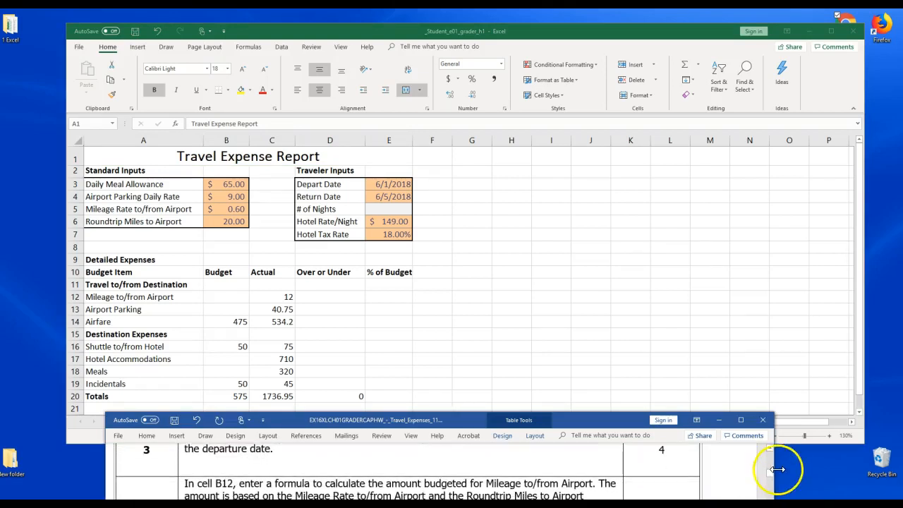
{"action": "scroll", "coordinate": [770, 454], "scroll_direction": "up", "scroll_amount": 1}
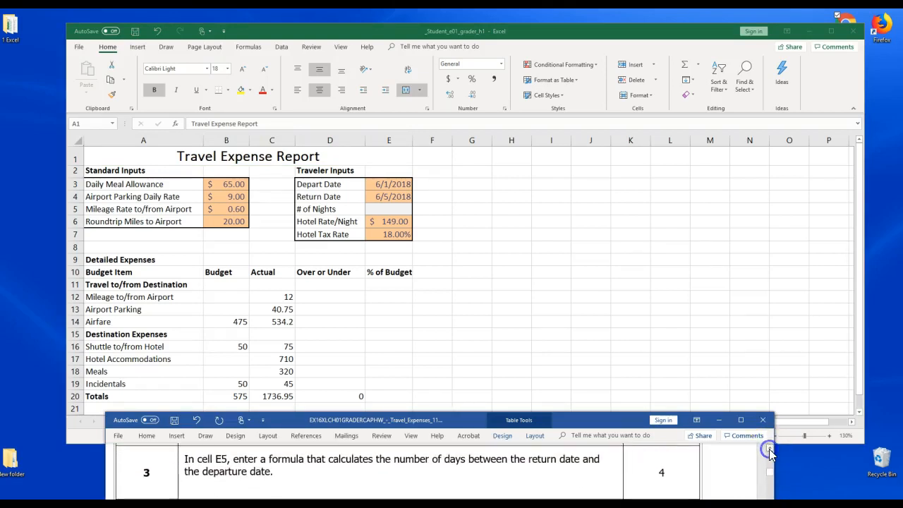
{"action": "left_click", "coordinate": [670, 358]}
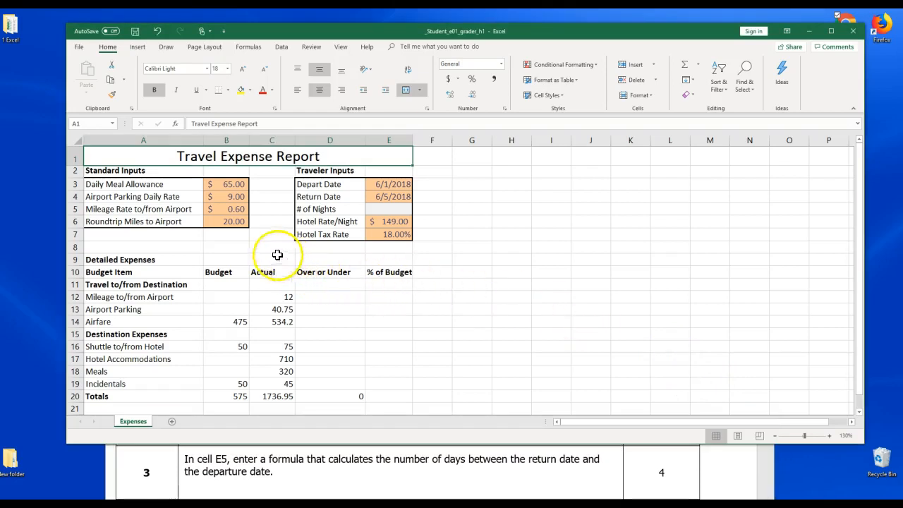
{"action": "left_click", "coordinate": [394, 209]}
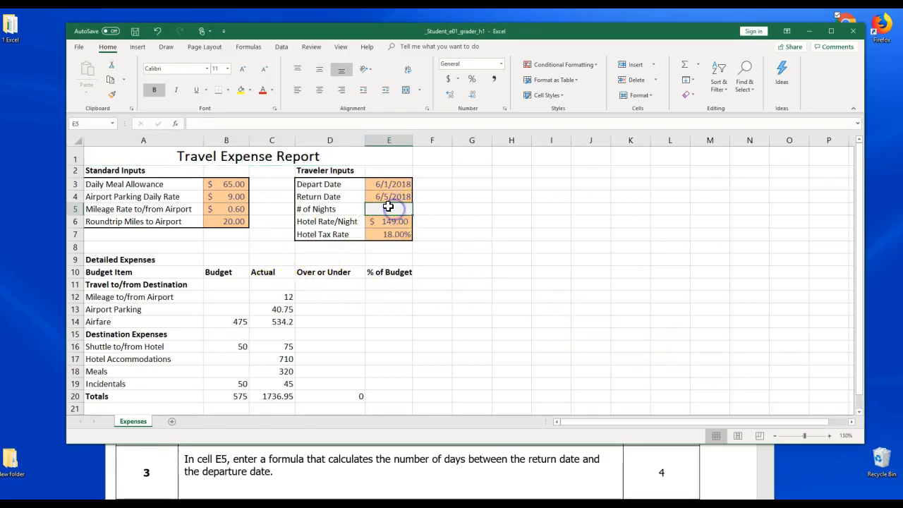
Highlight cell E5 in yellow and inspect the Depart Date and Return Date cells above it
{"action": "left_click", "coordinate": [240, 90]}
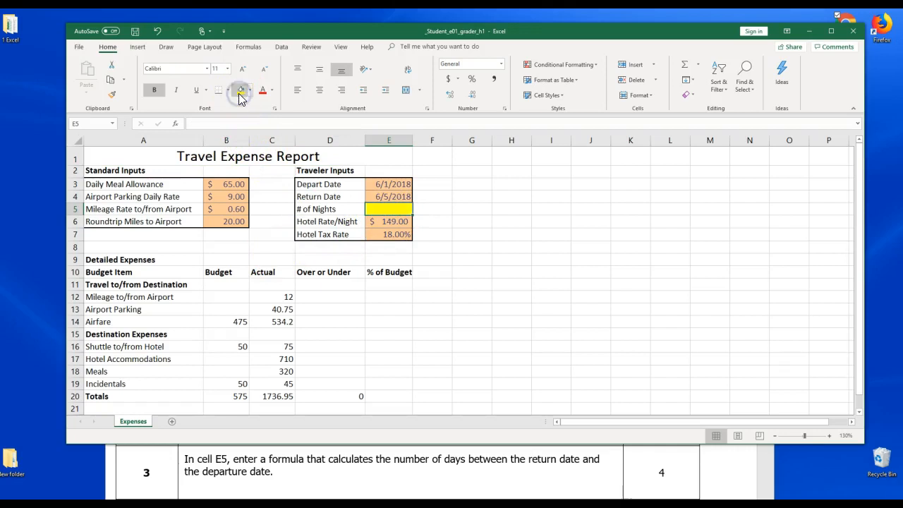
{"action": "left_click", "coordinate": [392, 139]}
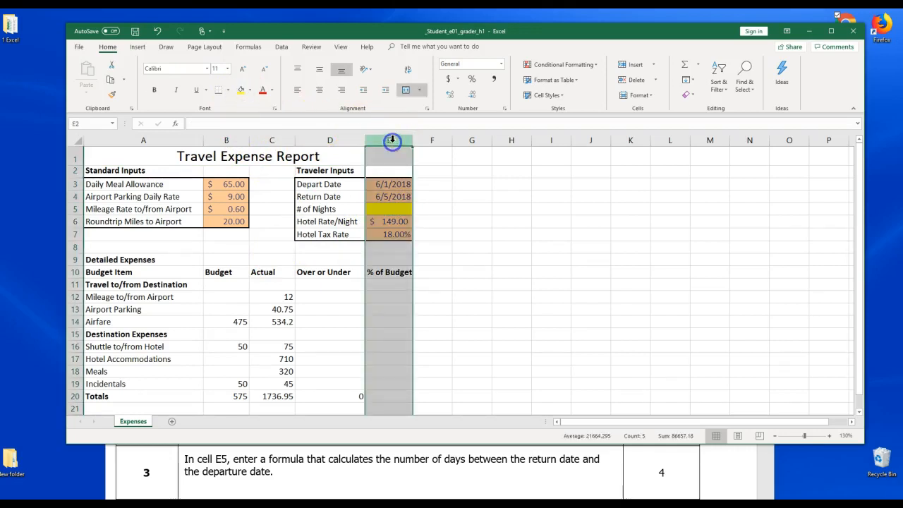
{"action": "left_click", "coordinate": [73, 208]}
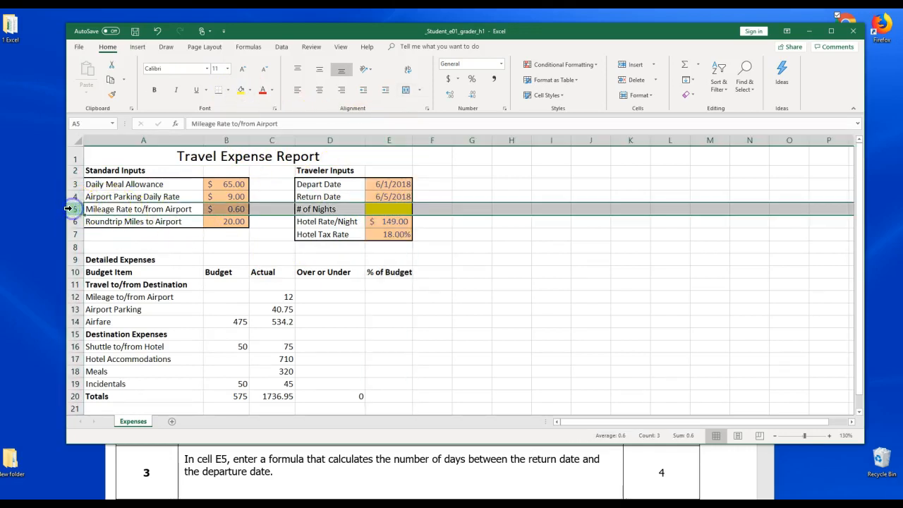
{"action": "left_click", "coordinate": [394, 209]}
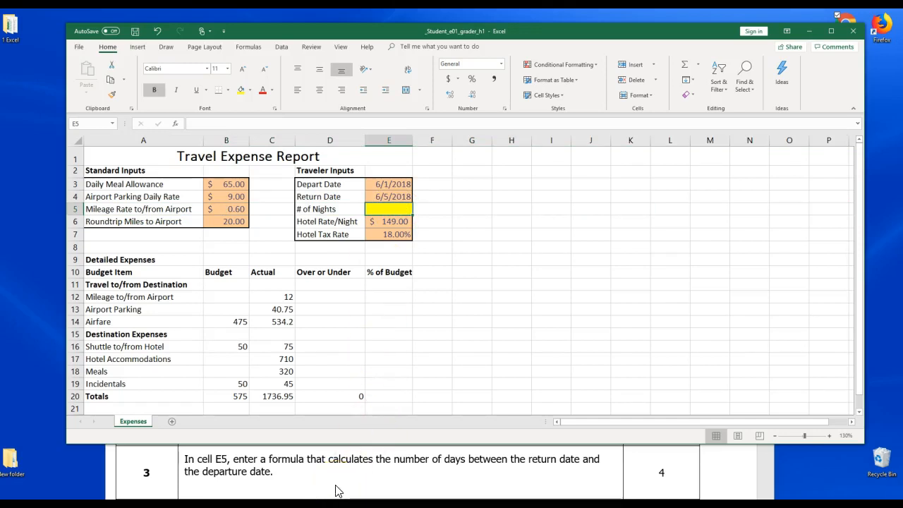
{"action": "left_click", "coordinate": [386, 195]}
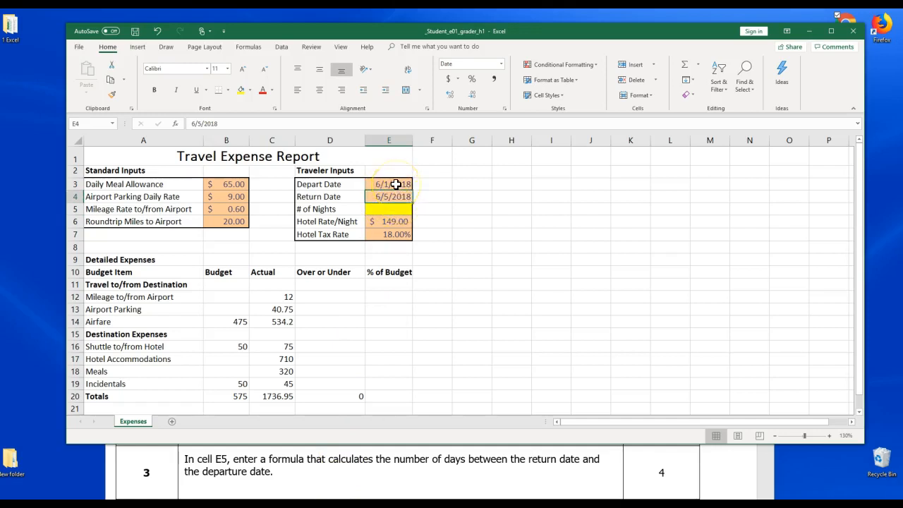
{"action": "left_click", "coordinate": [396, 184]}
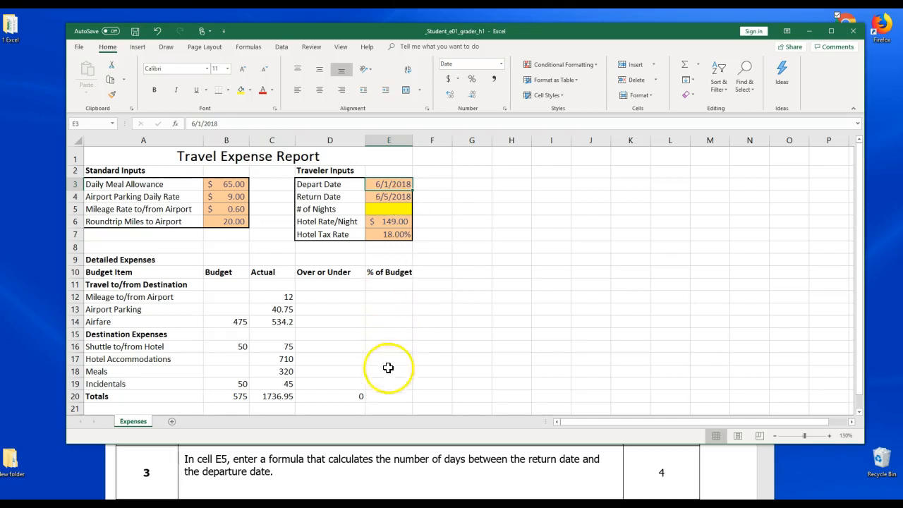
Write the formula =E4-E3 beside the step 3 instruction in the document and enlarge it to 16 pt
{"action": "left_click", "coordinate": [305, 477]}
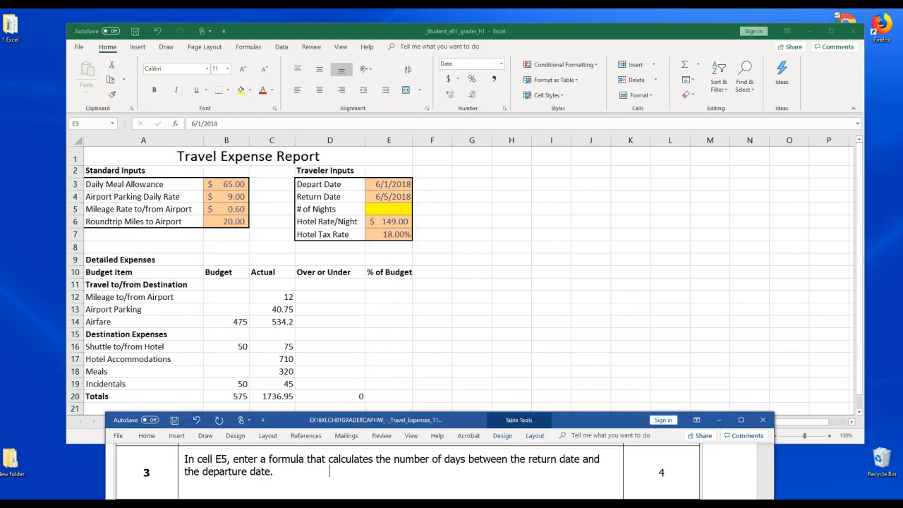
{"action": "type", "text": "="}
{"action": "type", "text": "E3"}
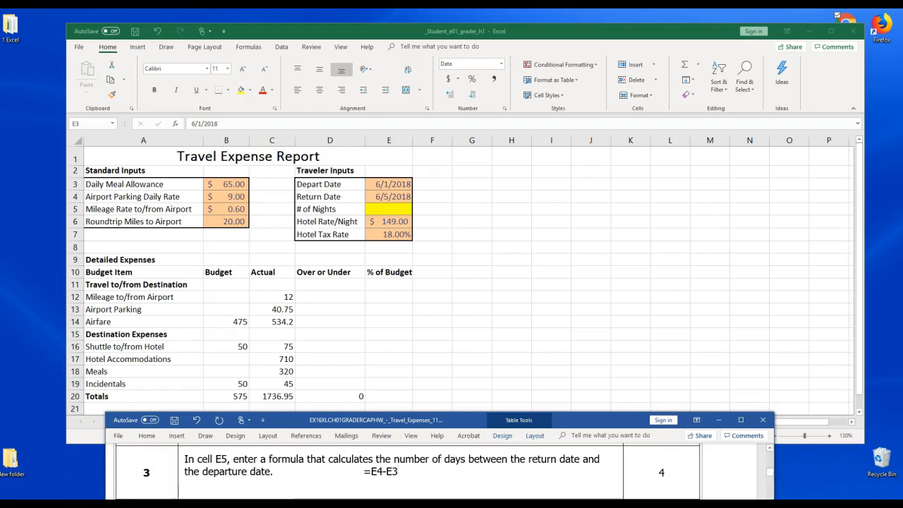
{"action": "left_click_drag", "start_coordinate": [402, 475], "coordinate": [345, 476]}
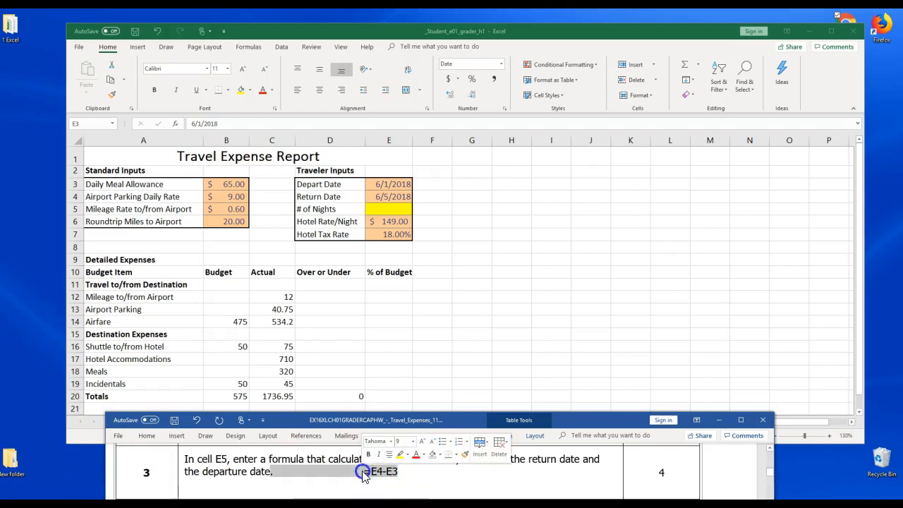
{"action": "left_click", "coordinate": [413, 442]}
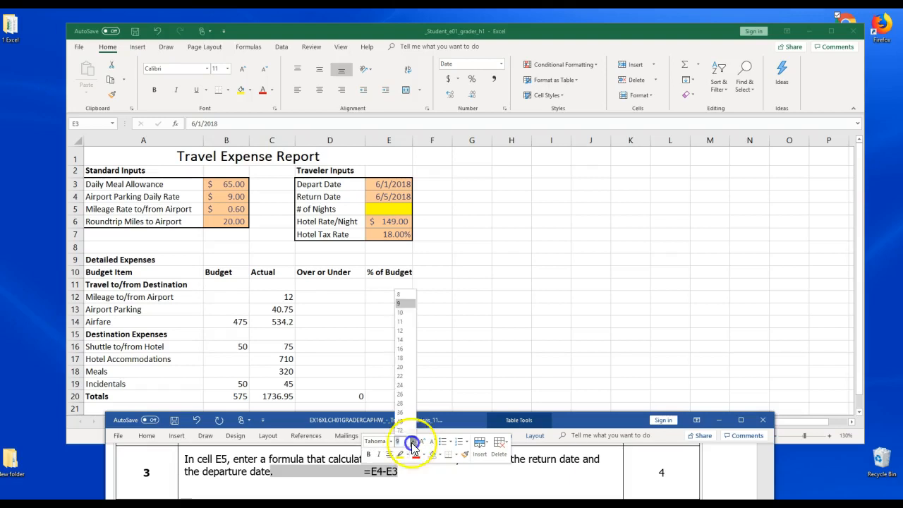
{"action": "left_click", "coordinate": [407, 340]}
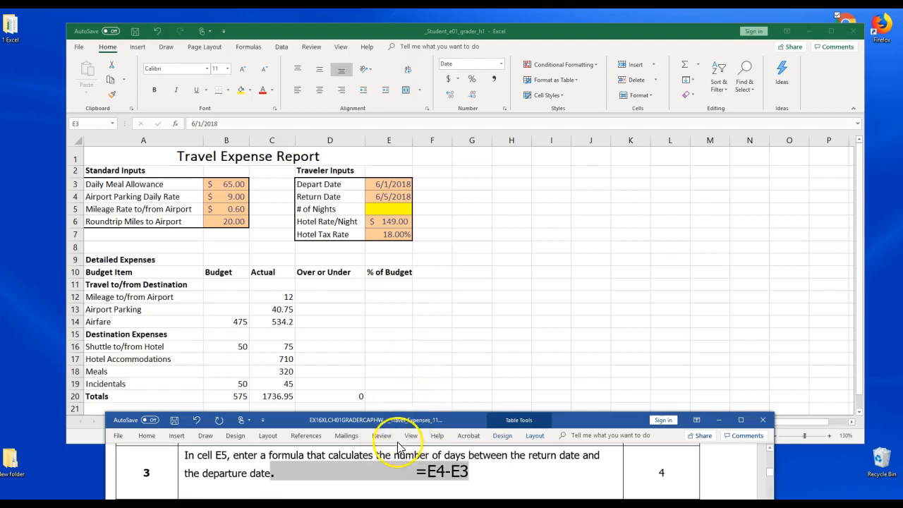
{"action": "left_click", "coordinate": [406, 474]}
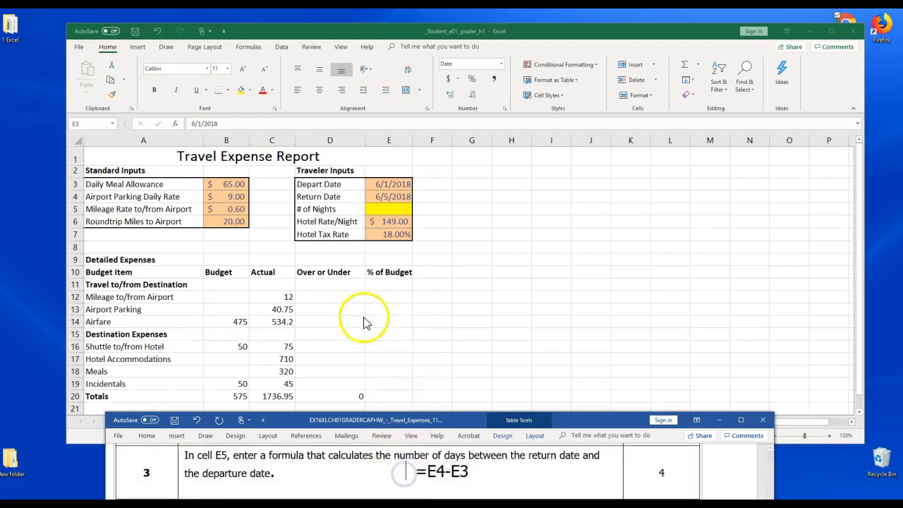
Enter the formula =E4-E3 in cell E5 to calculate the number of nights
{"action": "left_click", "coordinate": [383, 209]}
{"action": "left_click", "coordinate": [384, 210]}
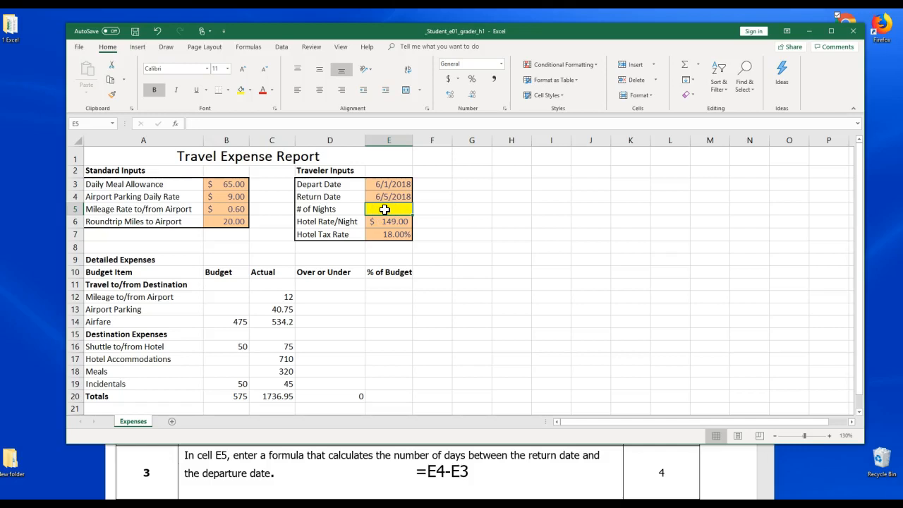
{"action": "type", "text": "="}
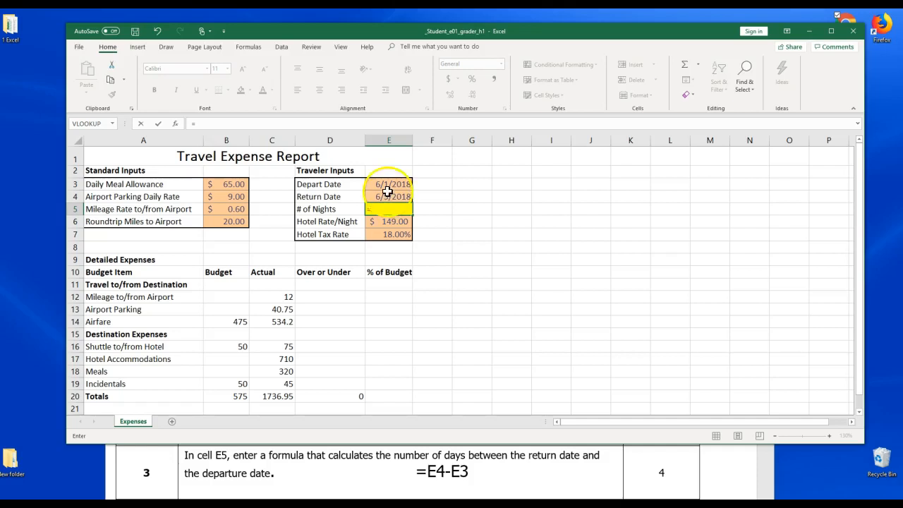
{"action": "left_click", "coordinate": [387, 195]}
{"action": "type", "text": "-"}
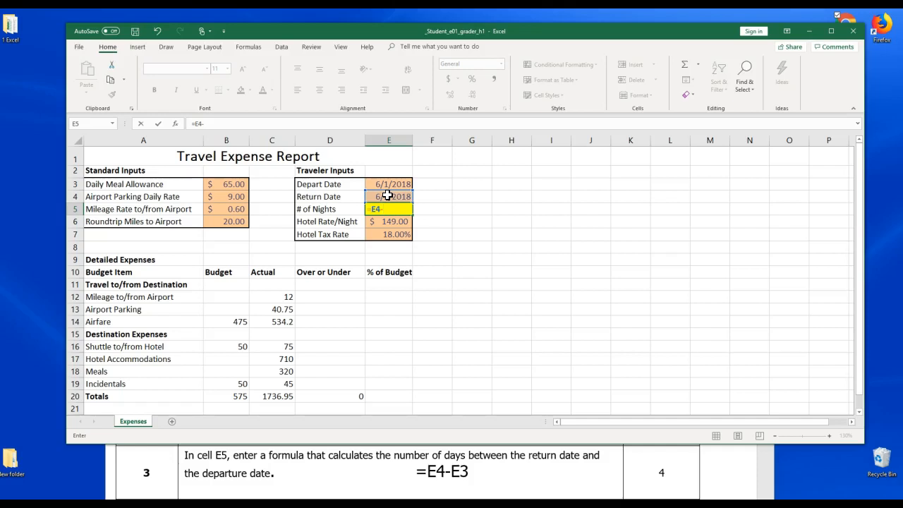
{"action": "left_click", "coordinate": [386, 183]}
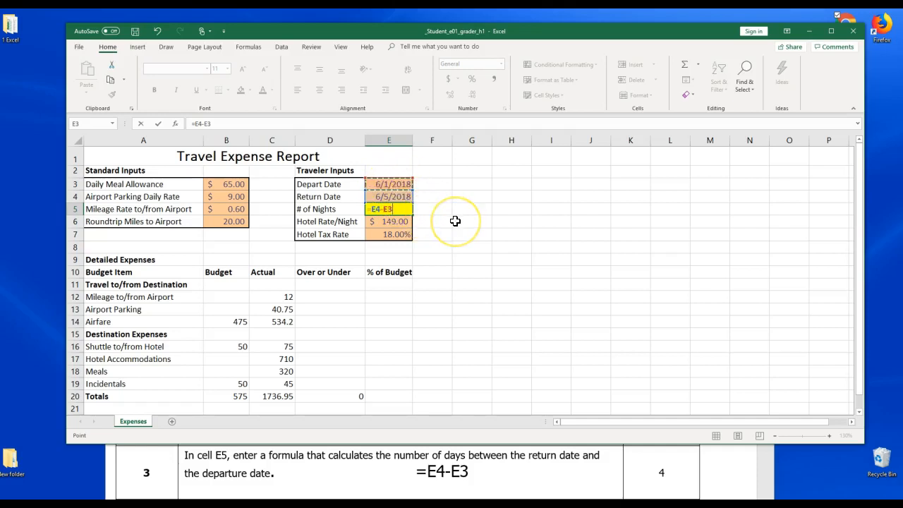
{"action": "key", "text": "Return"}
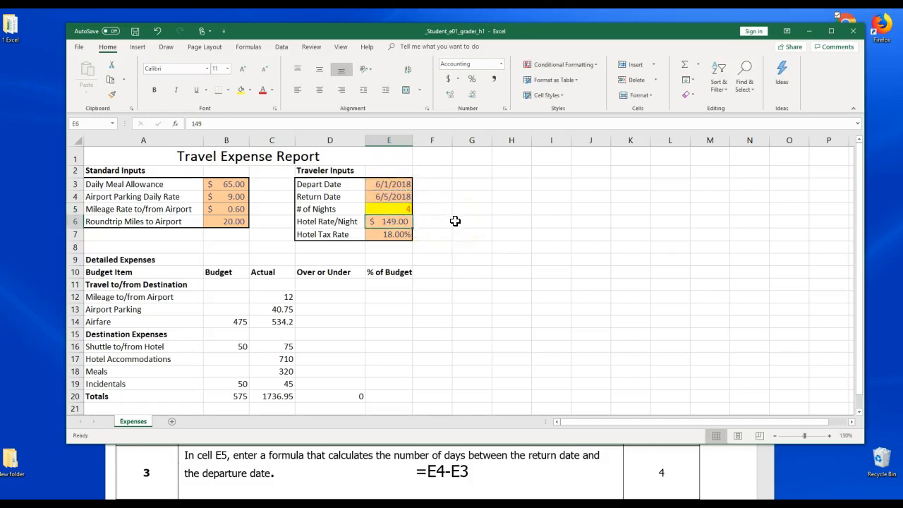
Center the nights value in cell E5 and save the workbook
{"action": "left_click", "coordinate": [402, 209]}
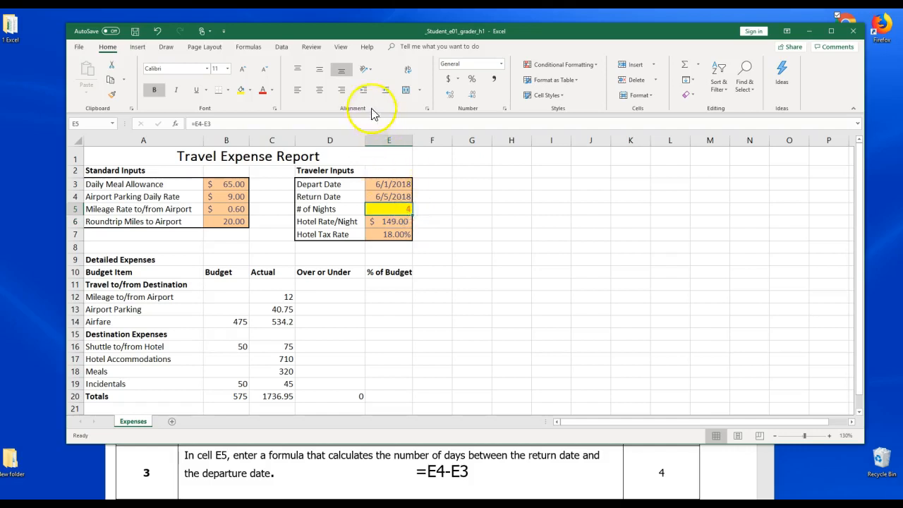
{"action": "left_click", "coordinate": [319, 91]}
{"action": "left_click", "coordinate": [318, 69]}
{"action": "left_click", "coordinate": [134, 31]}
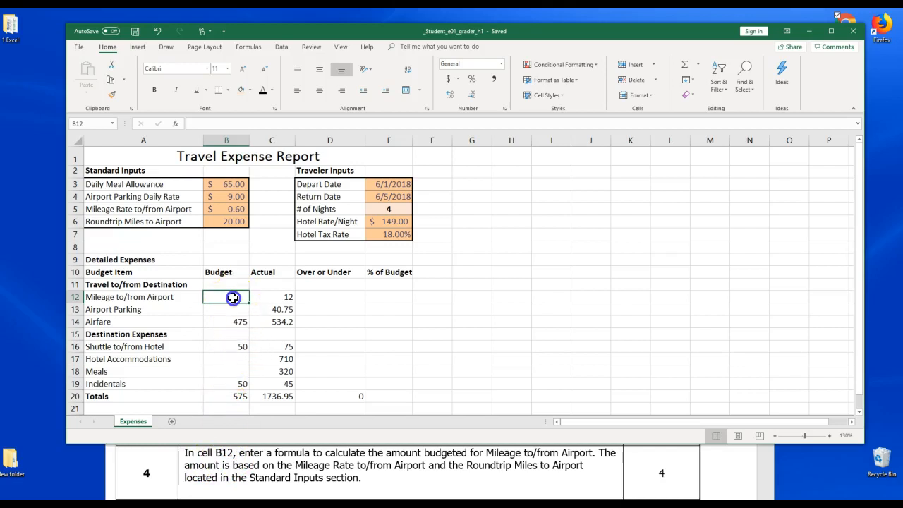
Fill cell B12 with yellow and bold the Mileage Rate to/from Airport value in B5
{"action": "left_click", "coordinate": [248, 89]}
{"action": "left_click", "coordinate": [258, 166]}
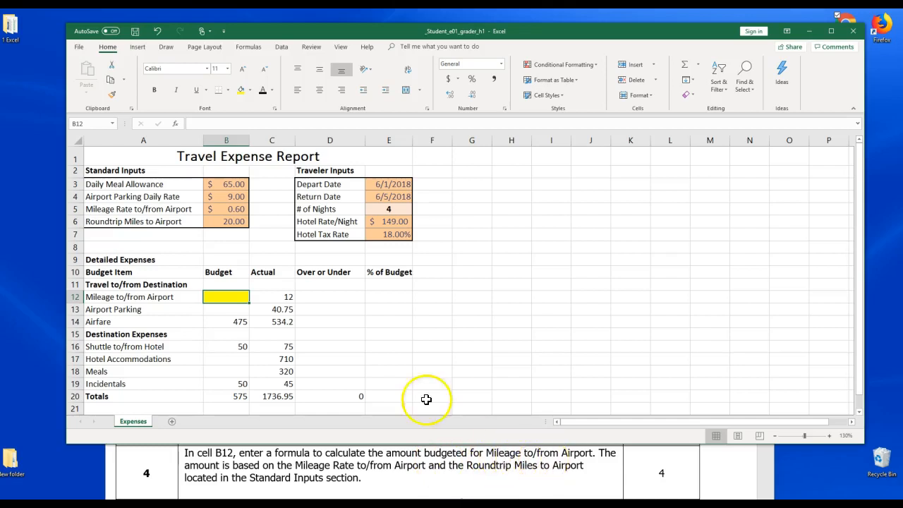
{"action": "left_click", "coordinate": [229, 210]}
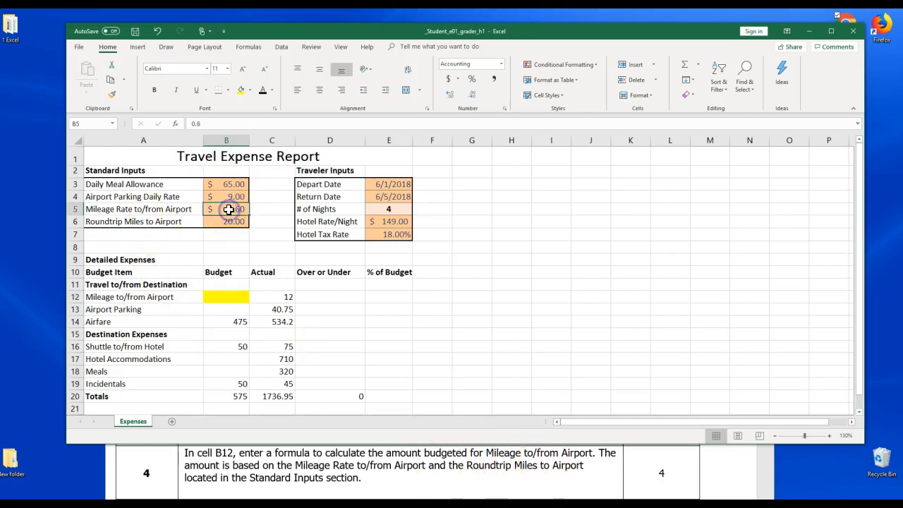
{"action": "left_click", "coordinate": [226, 135]}
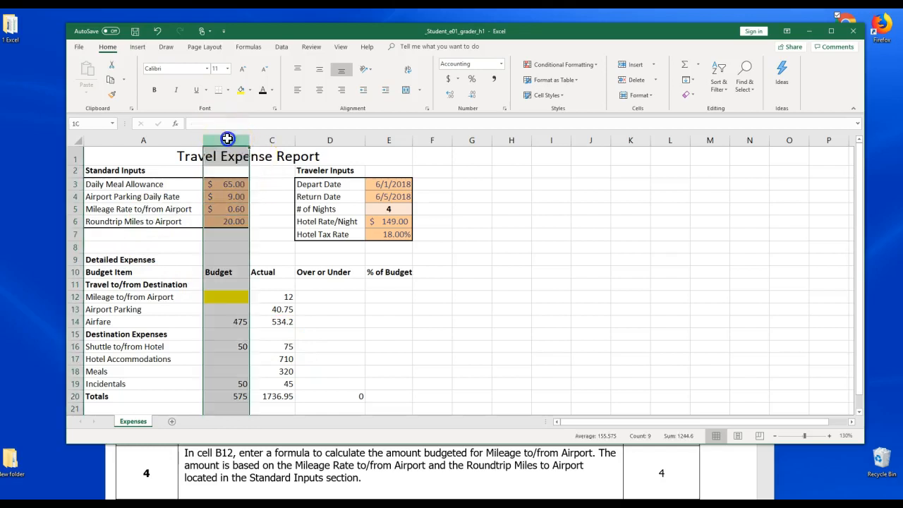
{"action": "left_click", "coordinate": [75, 209]}
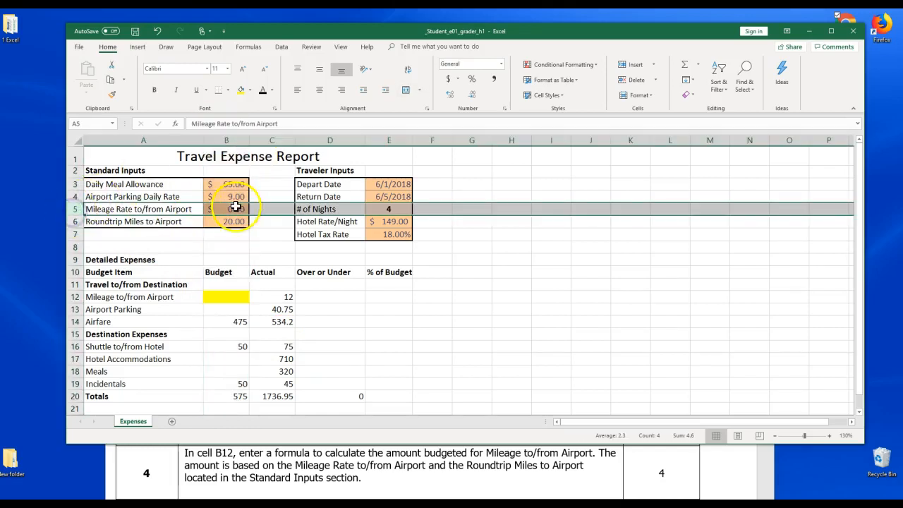
{"action": "left_click", "coordinate": [232, 210]}
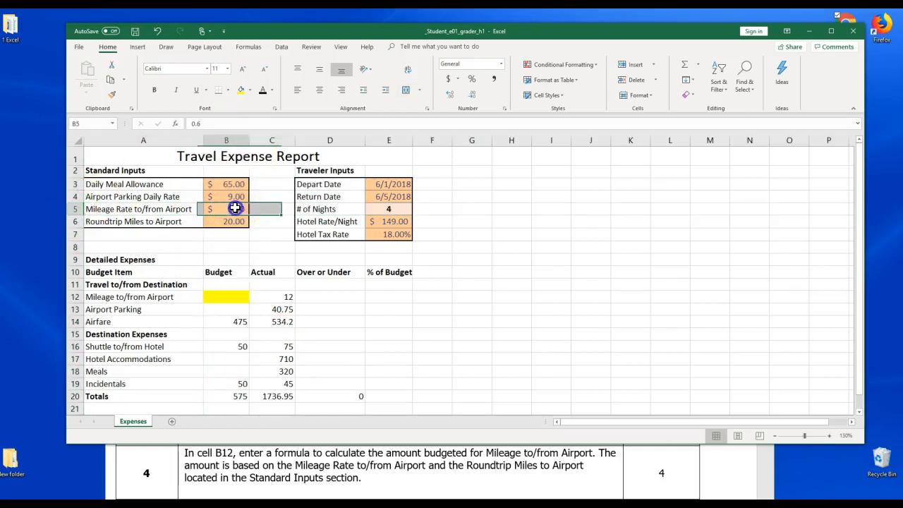
{"action": "left_click", "coordinate": [154, 90]}
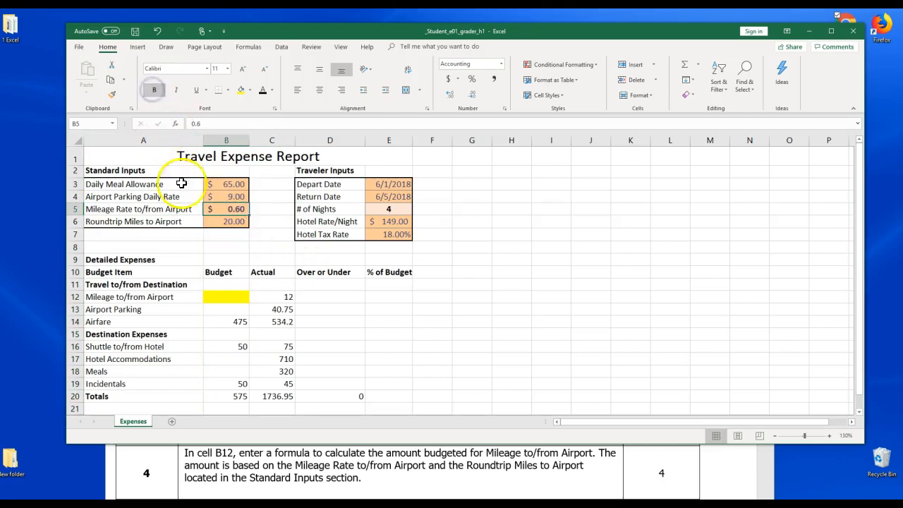
Read the step 4 instruction about Roundtrip Miles in Standard Inputs and locate cell B6
{"action": "left_click", "coordinate": [517, 474]}
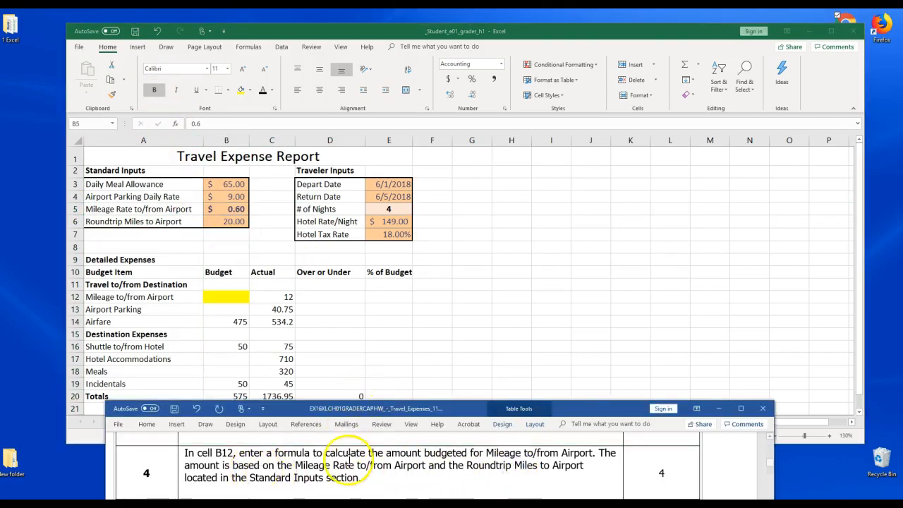
{"action": "left_click_drag", "start_coordinate": [357, 466], "coordinate": [581, 467]}
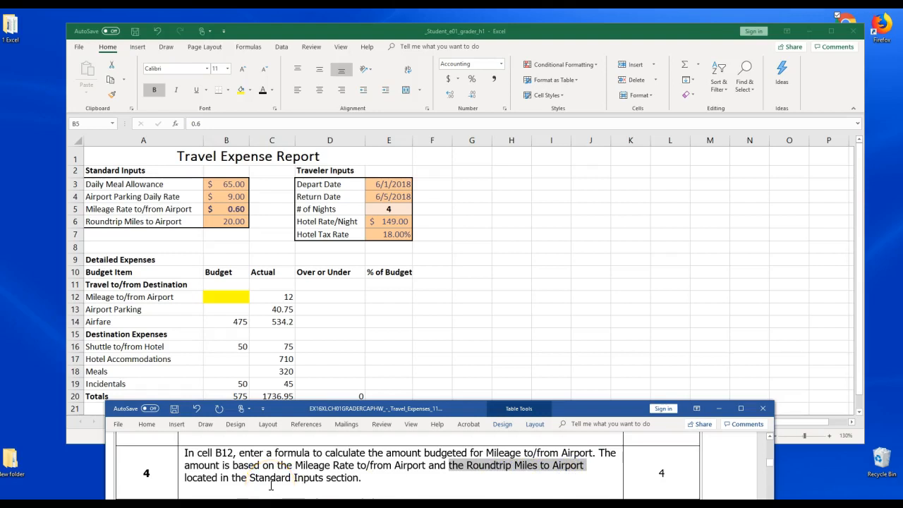
{"action": "left_click_drag", "start_coordinate": [294, 478], "coordinate": [358, 478]}
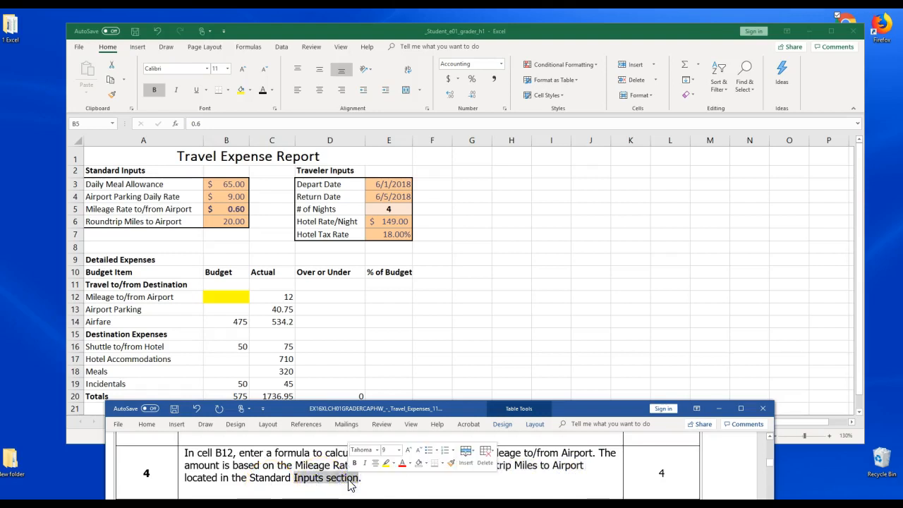
{"action": "left_click", "coordinate": [216, 225]}
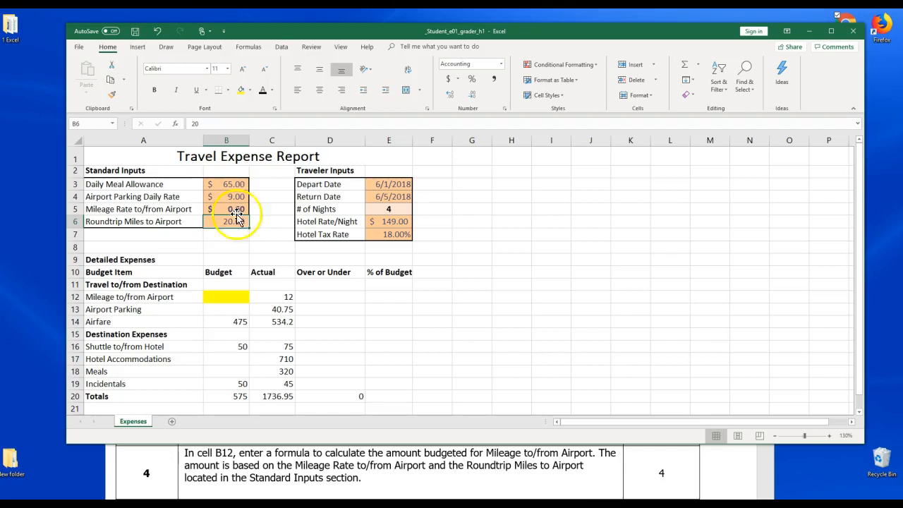
Type the note =B5*B6 after the step 4 instruction in the Word document and make it bold at 12 pt
{"action": "left_click", "coordinate": [364, 478]}
{"action": "left_click", "coordinate": [364, 478]}
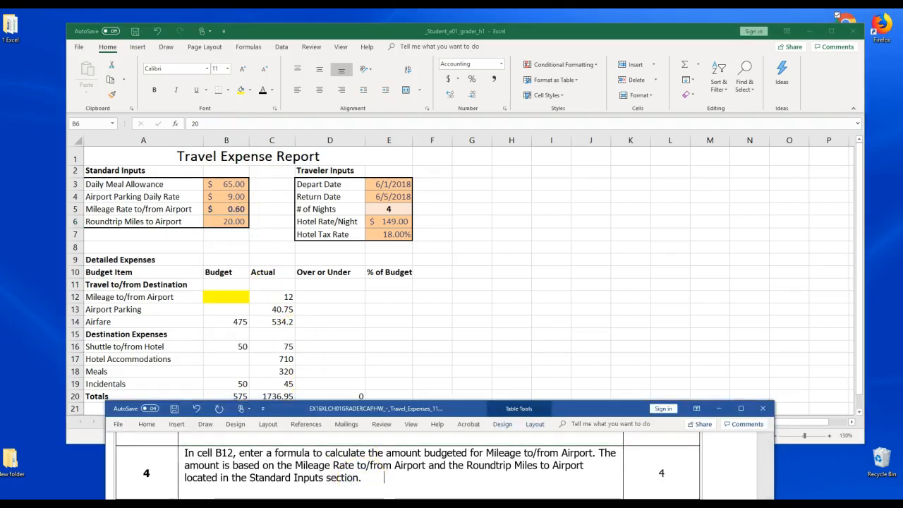
{"action": "type", "text": "="}
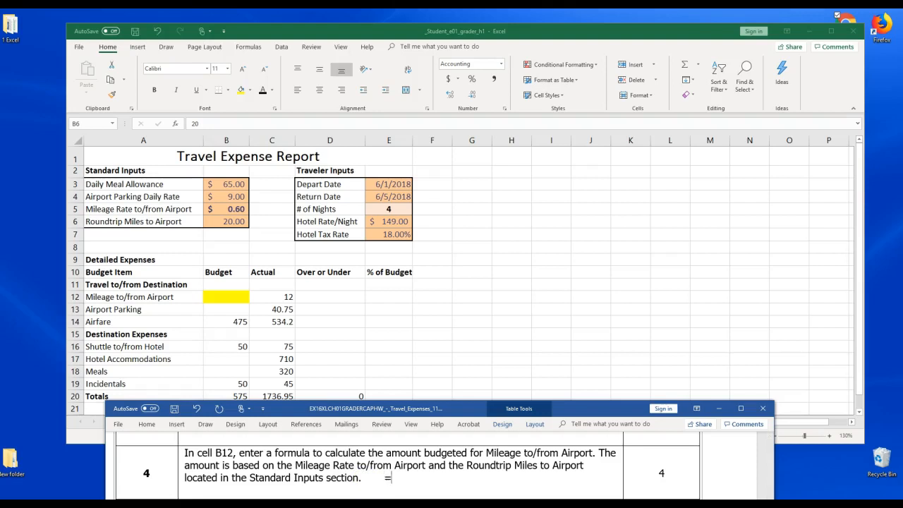
{"action": "type", "text": "B5"}
{"action": "type", "text": "*B6"}
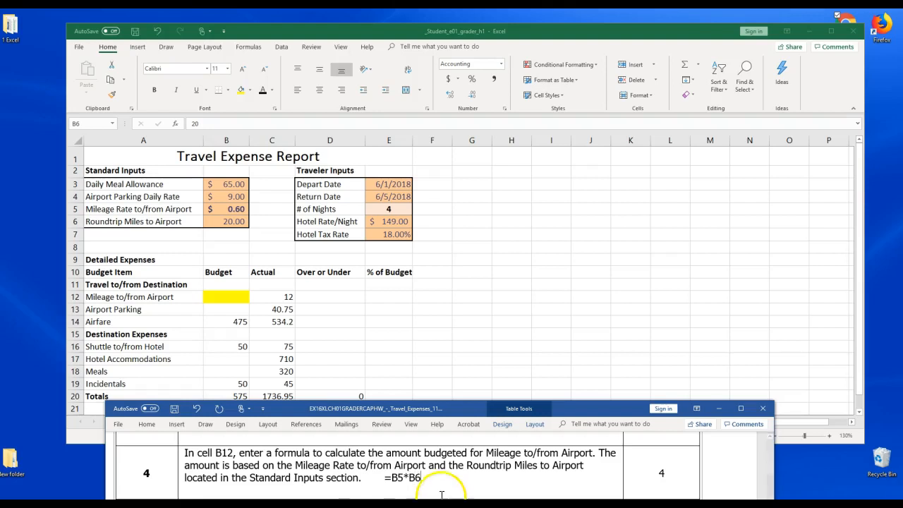
{"action": "left_click_drag", "start_coordinate": [423, 478], "coordinate": [378, 478]}
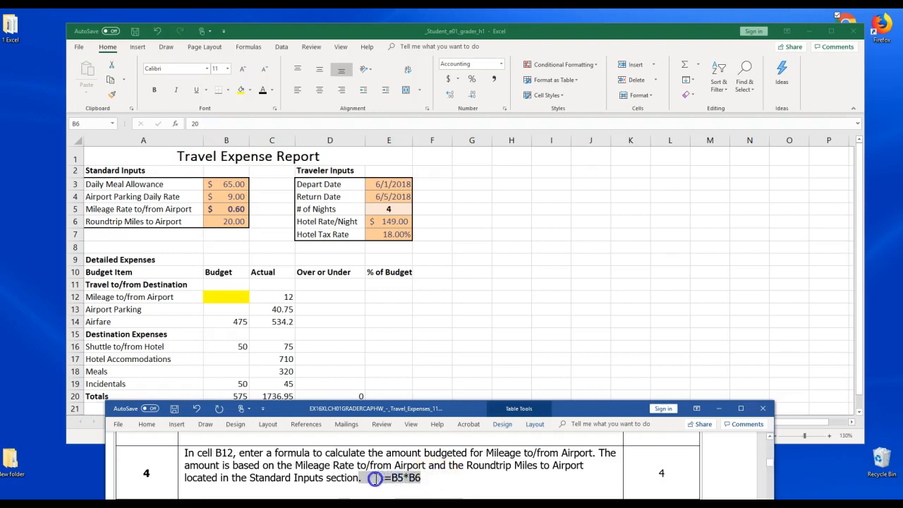
{"action": "left_click", "coordinate": [381, 462]}
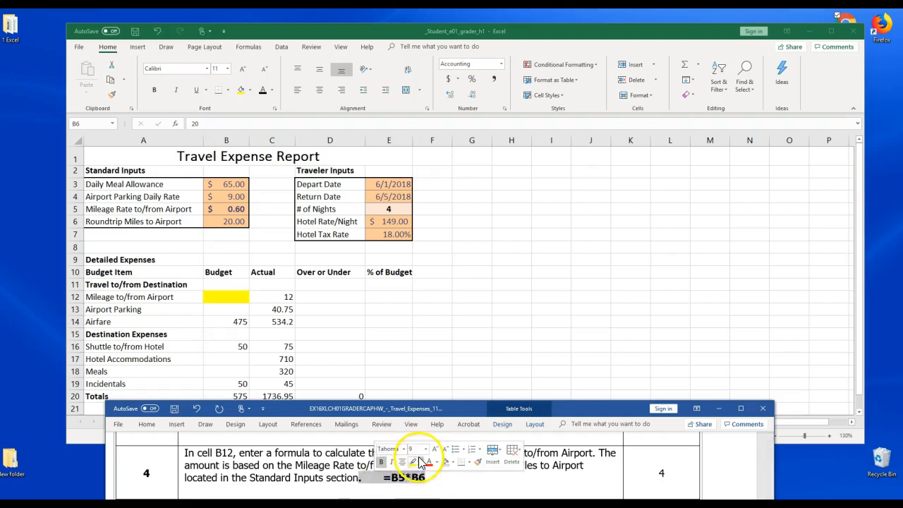
{"action": "left_click", "coordinate": [426, 450]}
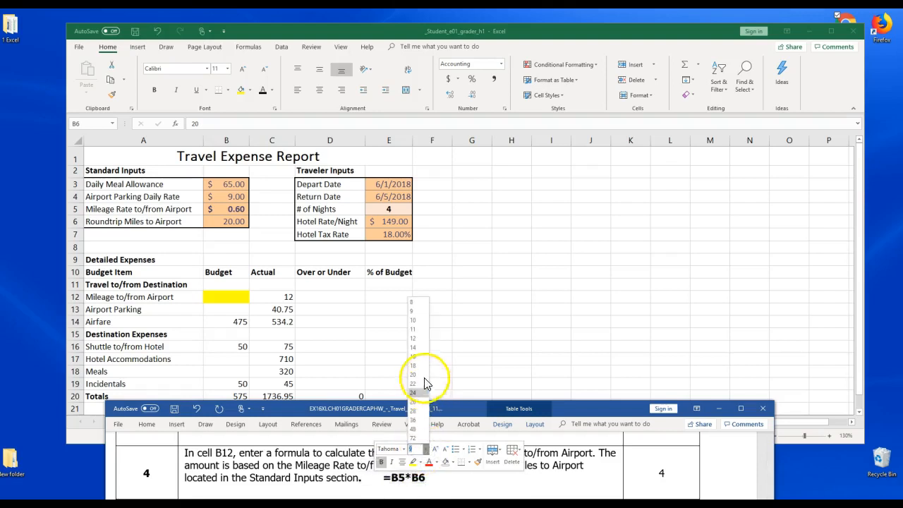
{"action": "left_click", "coordinate": [417, 338]}
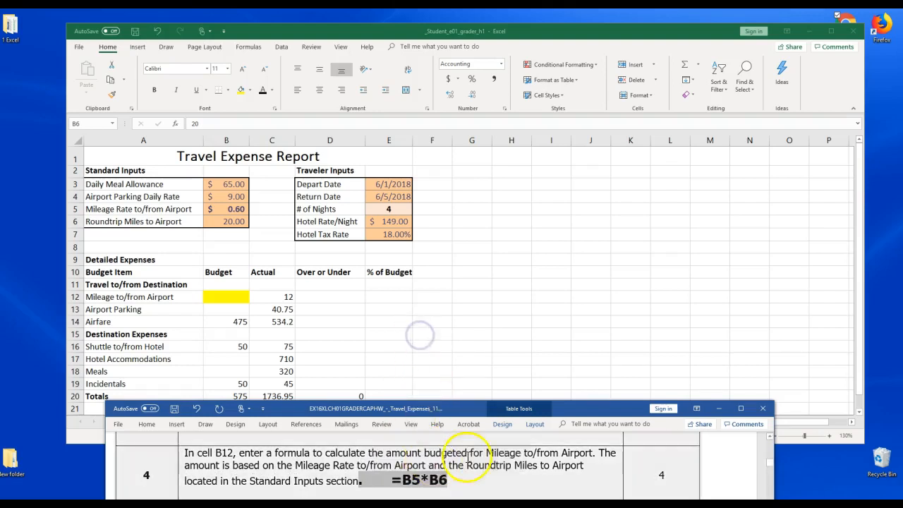
{"action": "left_click", "coordinate": [499, 474]}
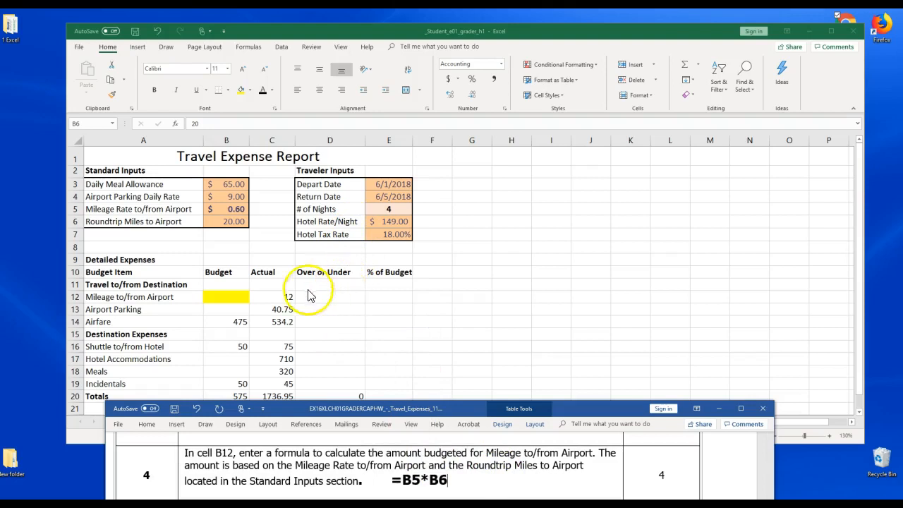
Enter the formula =B5*B6 in cell B12 and save the workbook
{"action": "left_click", "coordinate": [222, 297]}
{"action": "left_click", "coordinate": [221, 297]}
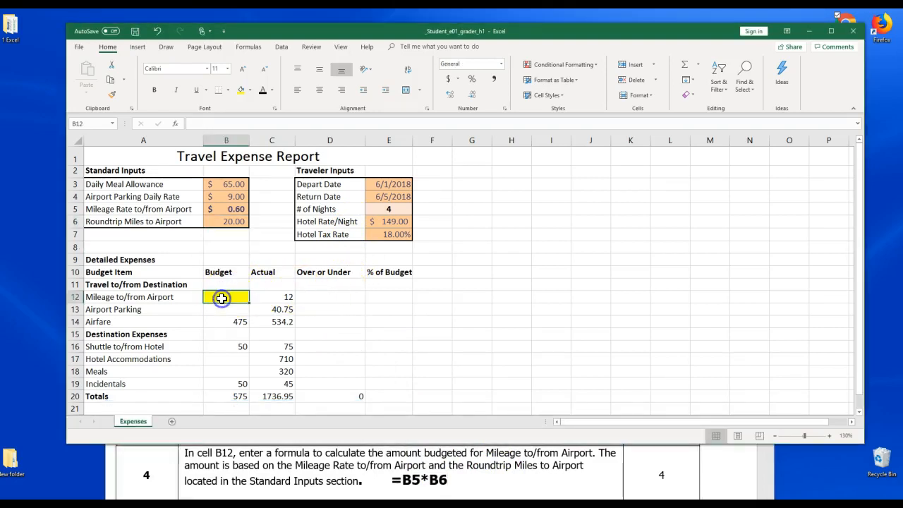
{"action": "type", "text": "="}
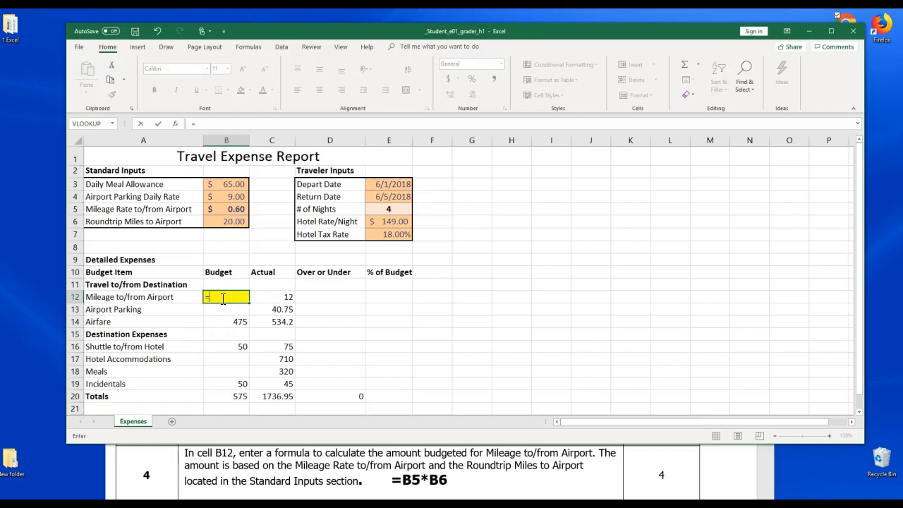
{"action": "left_click", "coordinate": [235, 210]}
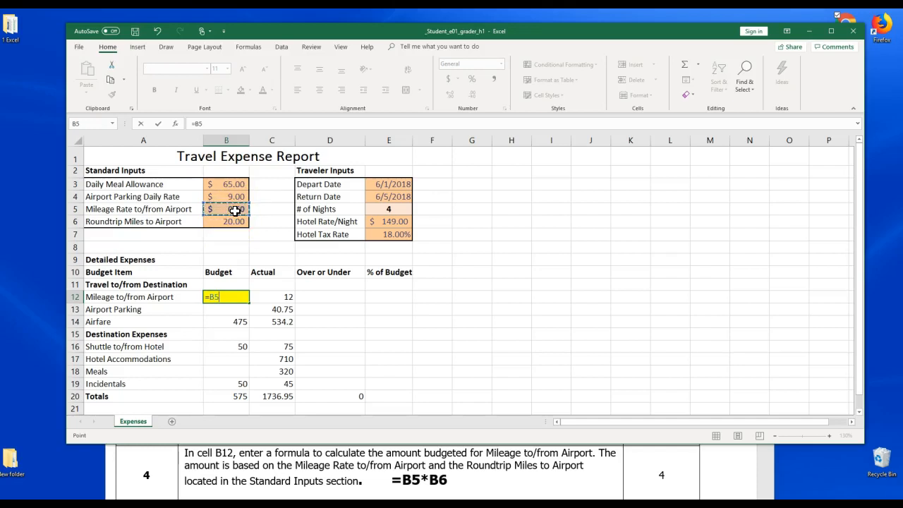
{"action": "type", "text": "*"}
{"action": "left_click", "coordinate": [235, 223]}
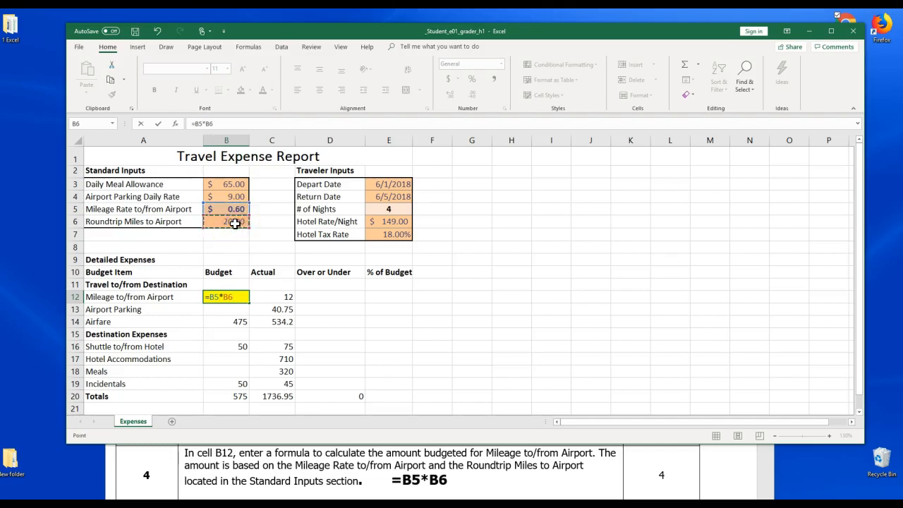
{"action": "key", "text": "Return"}
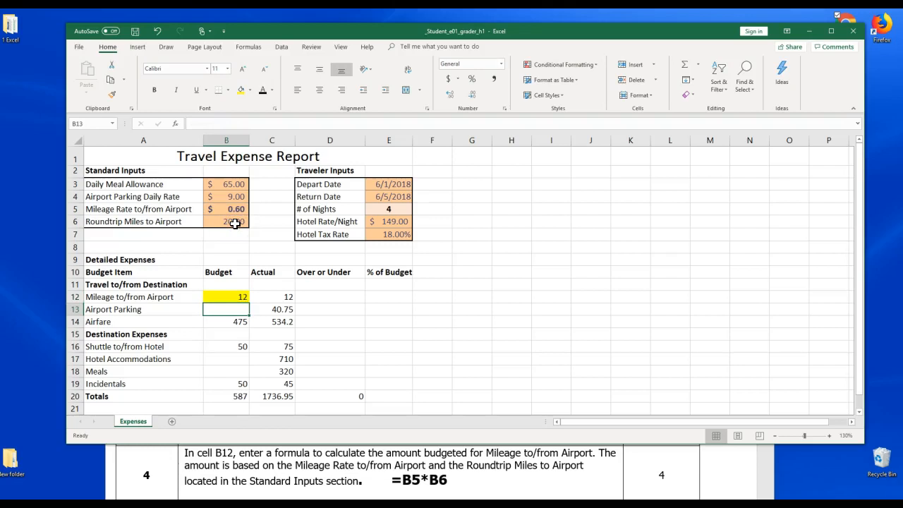
{"action": "left_click", "coordinate": [135, 32]}
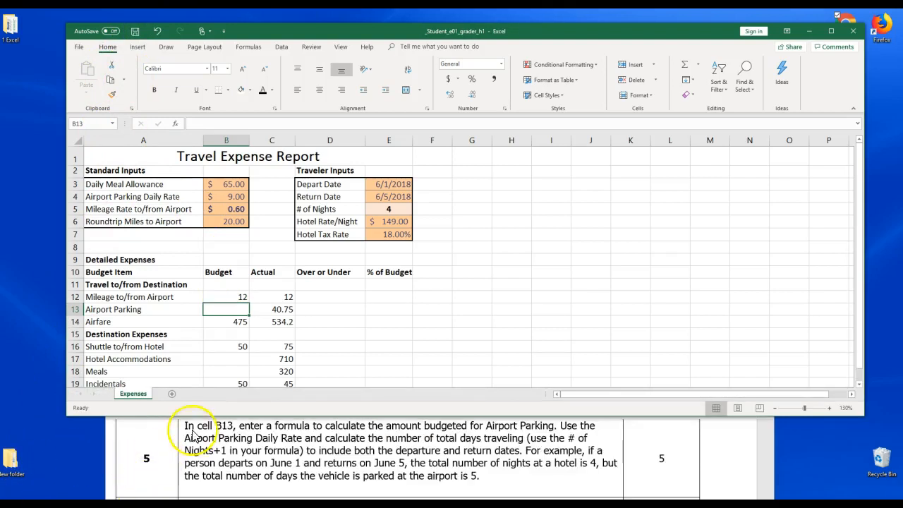
Fill cell B13 (Airport Parking budget) with yellow
{"action": "left_click", "coordinate": [232, 309]}
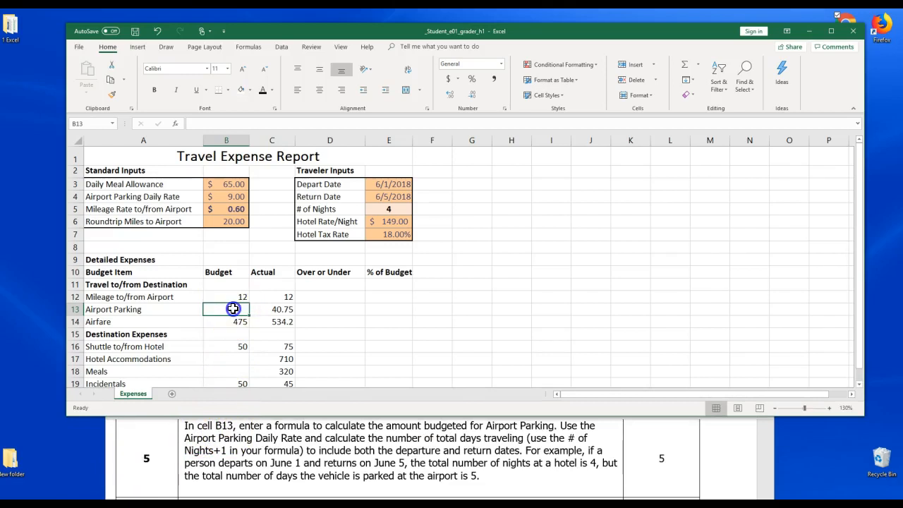
{"action": "left_click", "coordinate": [249, 90]}
{"action": "left_click", "coordinate": [260, 159]}
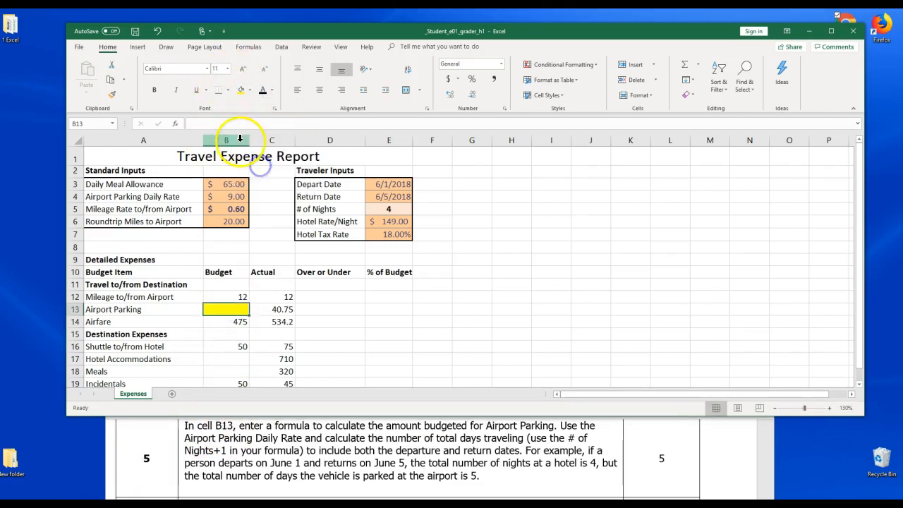
{"action": "left_click", "coordinate": [240, 139]}
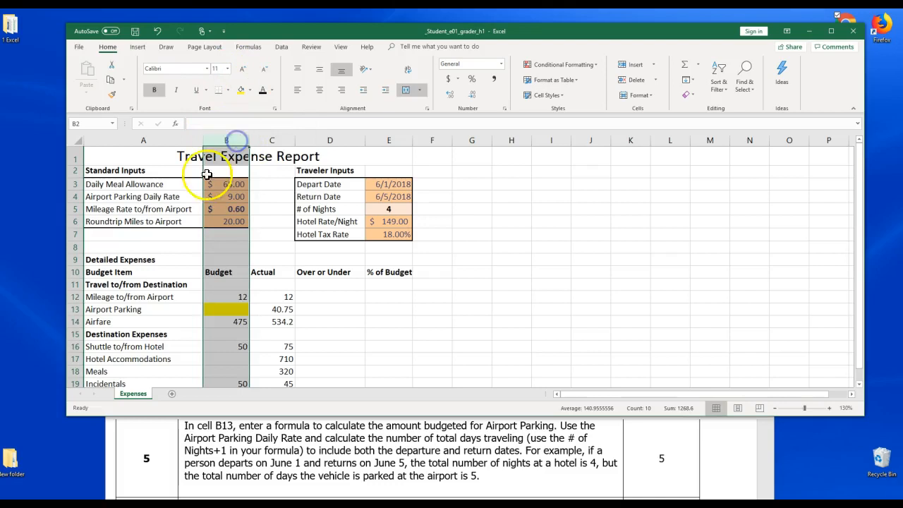
{"action": "left_click", "coordinate": [73, 311]}
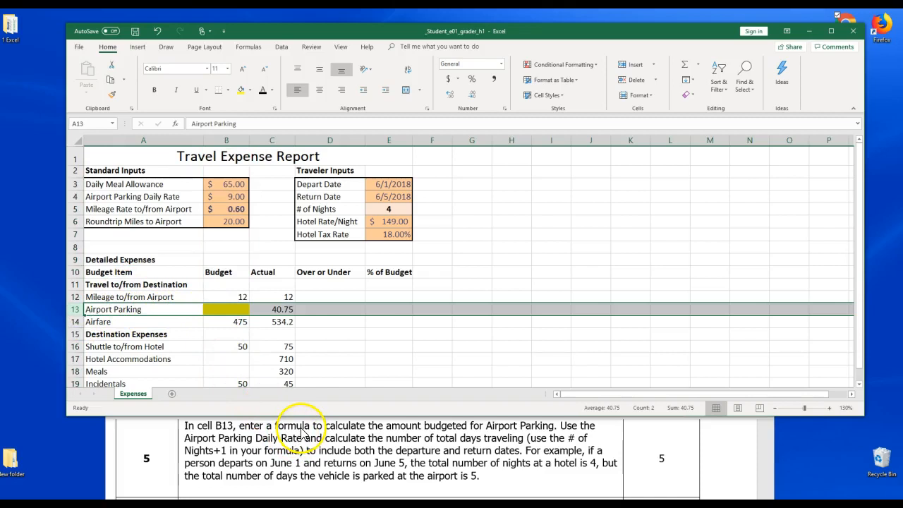
Bold and highlight the words Airport Parking in the step 5 instruction in Word
{"action": "left_click", "coordinate": [402, 427]}
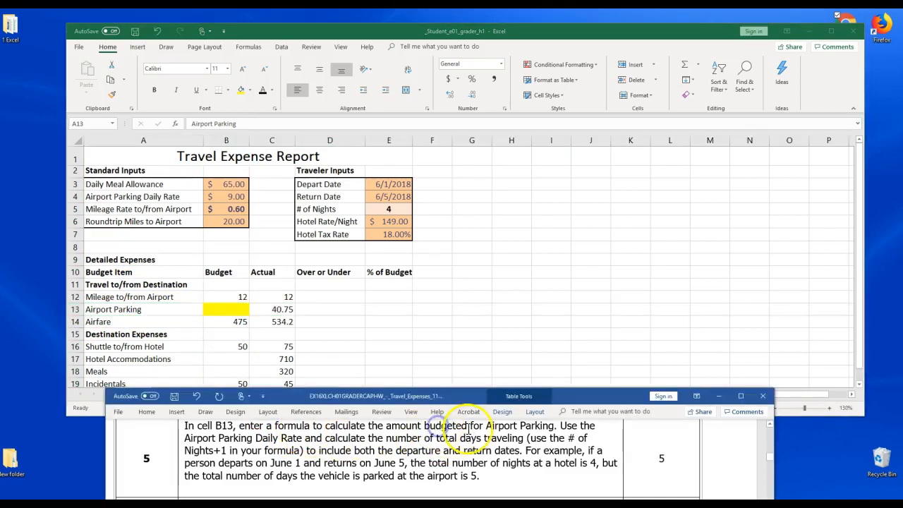
{"action": "left_click_drag", "start_coordinate": [486, 426], "coordinate": [554, 426]}
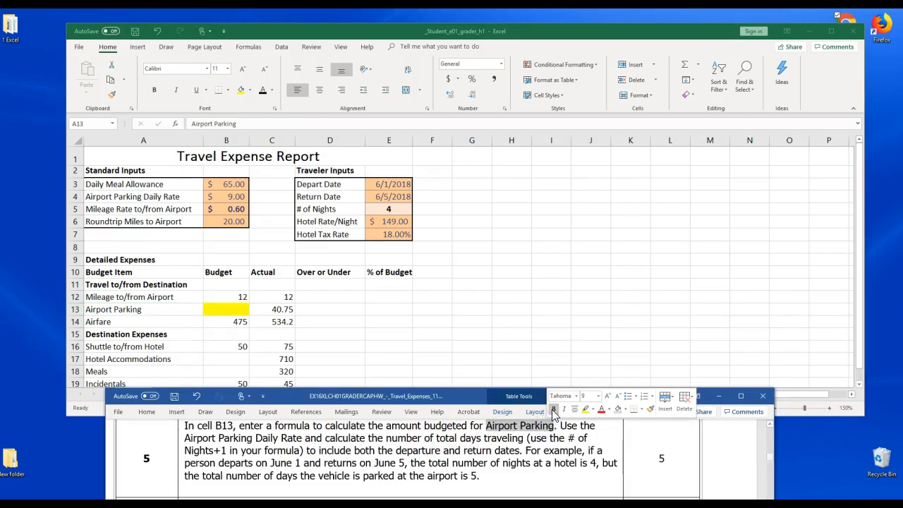
{"action": "left_click", "coordinate": [553, 409]}
{"action": "left_click", "coordinate": [585, 409]}
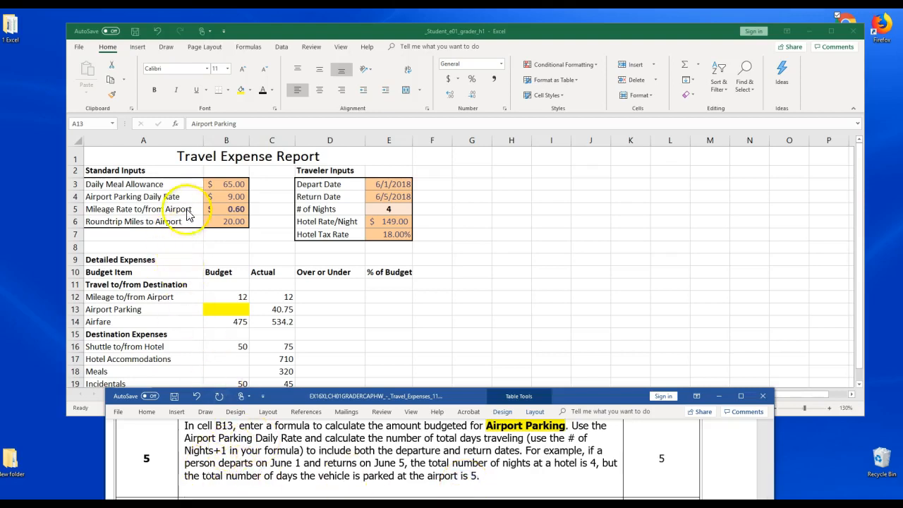
Examine the Airport Parking Daily Rate and # of Nights cells referenced by the step 5 instruction
{"action": "left_click", "coordinate": [169, 196]}
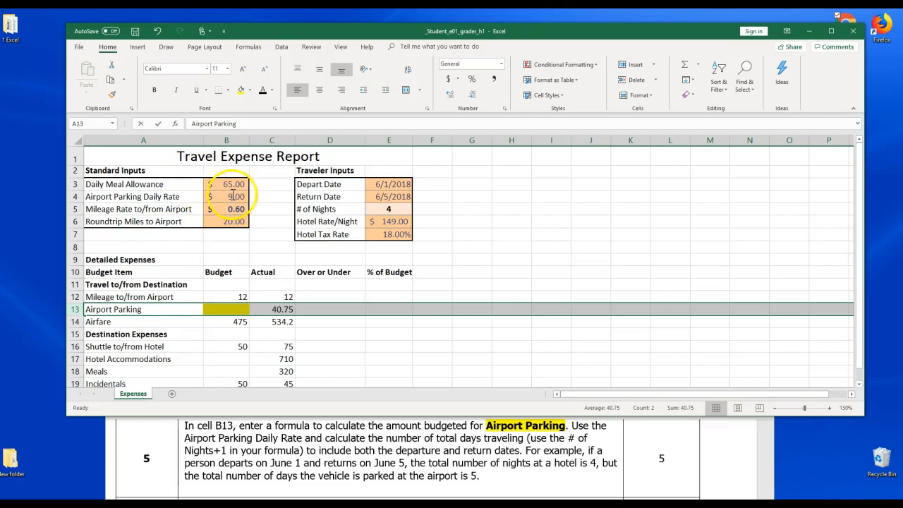
{"action": "left_click", "coordinate": [197, 199]}
{"action": "left_click_drag", "start_coordinate": [211, 199], "coordinate": [211, 199]}
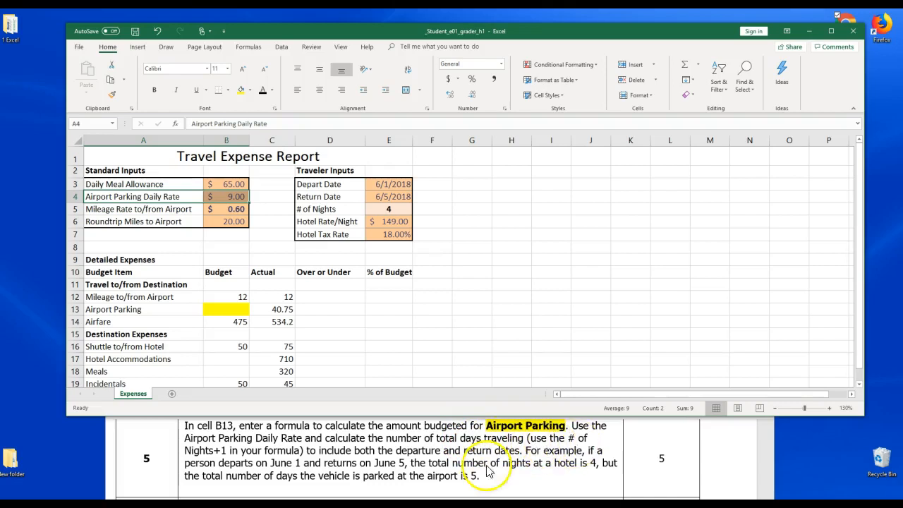
{"action": "left_click", "coordinate": [217, 450]}
{"action": "left_click_drag", "start_coordinate": [218, 450], "coordinate": [266, 450]}
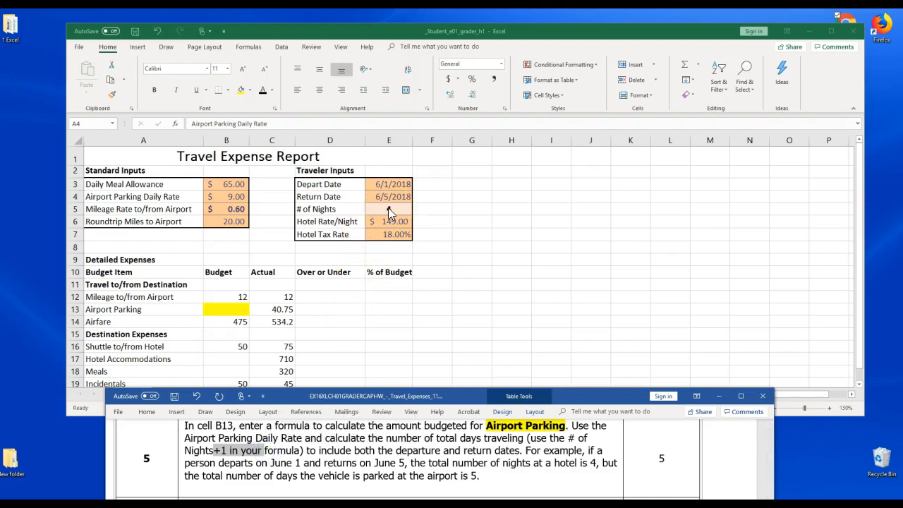
{"action": "left_click", "coordinate": [388, 210]}
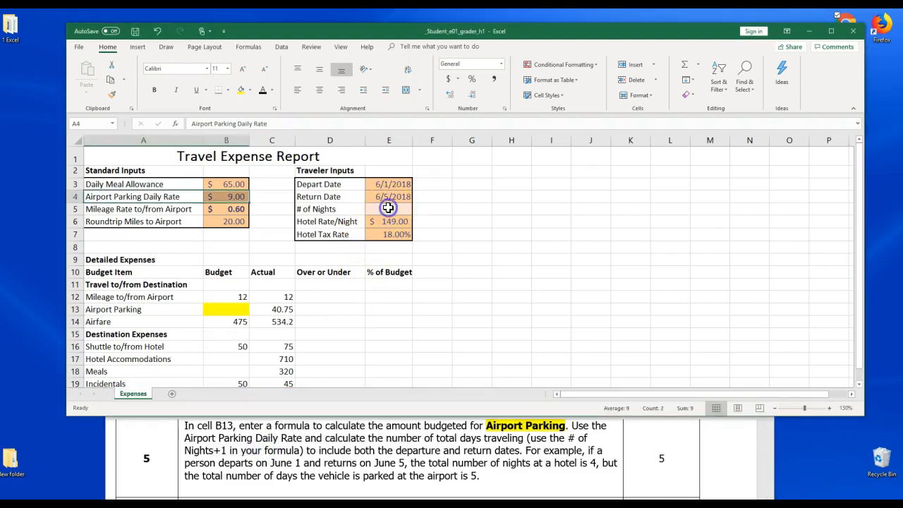
{"action": "left_click", "coordinate": [397, 209]}
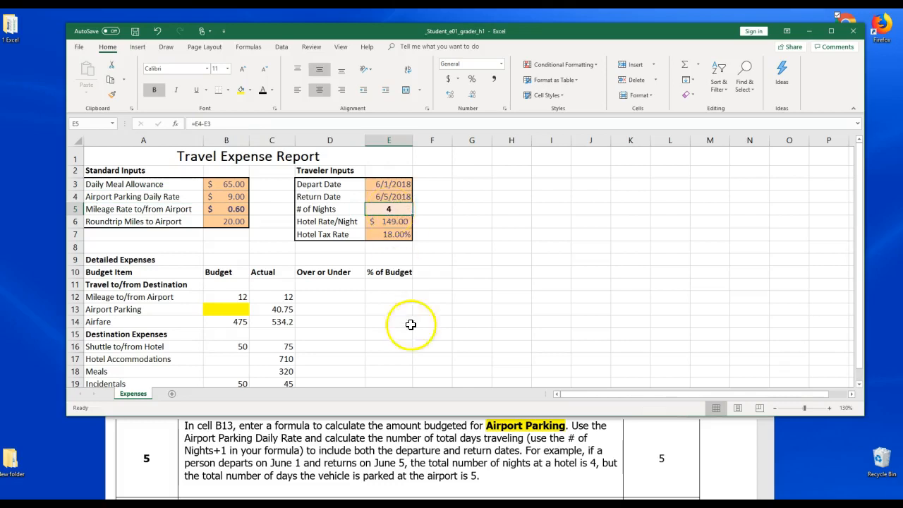
Type the note =B4*(E5+1) after the step 5 instruction in the Word document
{"action": "left_click", "coordinate": [496, 480]}
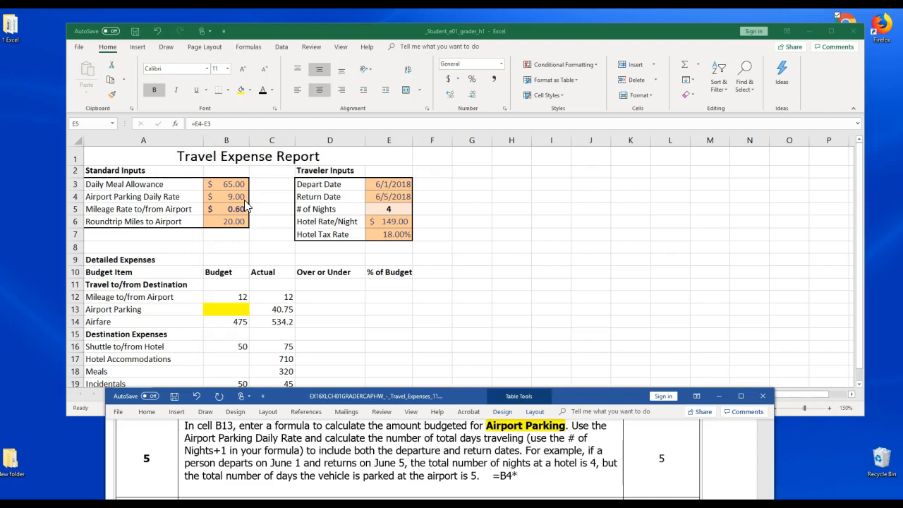
{"action": "type", "text": "("}
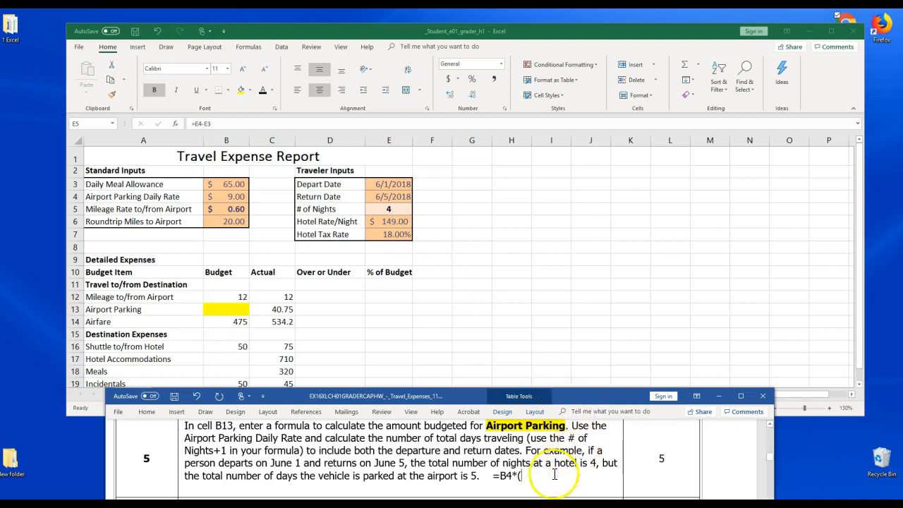
{"action": "type", "text": "E%+"}
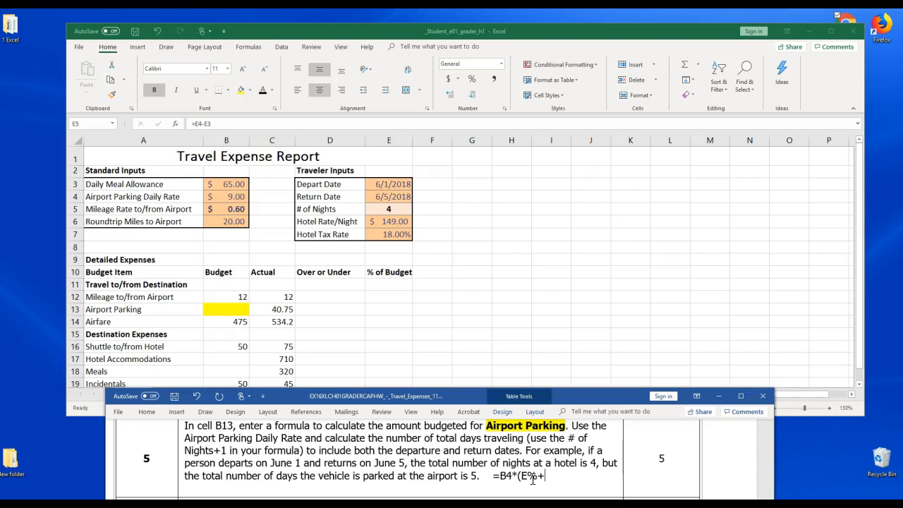
{"action": "key", "text": "BackSpace"}
{"action": "key", "text": "BackSpace"}
{"action": "key", "text": "BackSpace"}
{"action": "type", "text": "E5+1)"}
Enter the formula =B4*(E5+1) in cell B13 to calculate the Airport Parking budget
{"action": "left_click", "coordinate": [231, 309]}
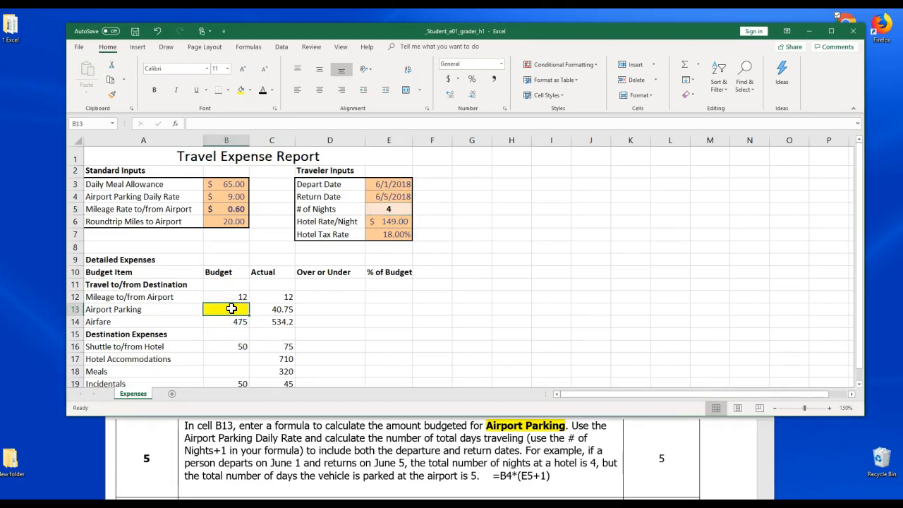
{"action": "type", "text": "="}
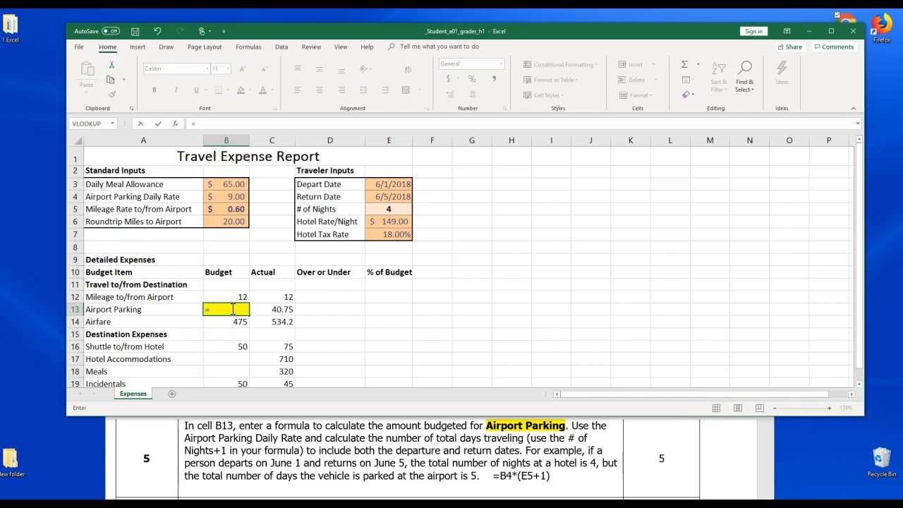
{"action": "left_click", "coordinate": [233, 196]}
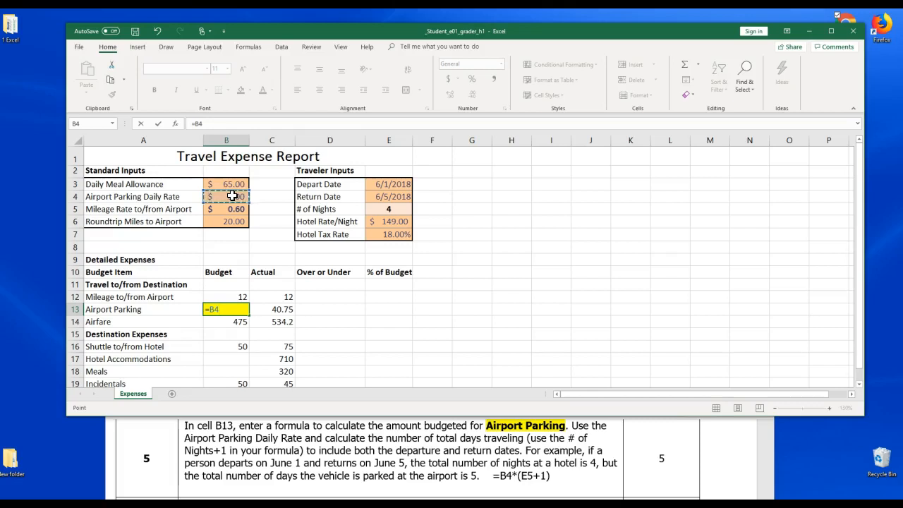
{"action": "type", "text": "*"}
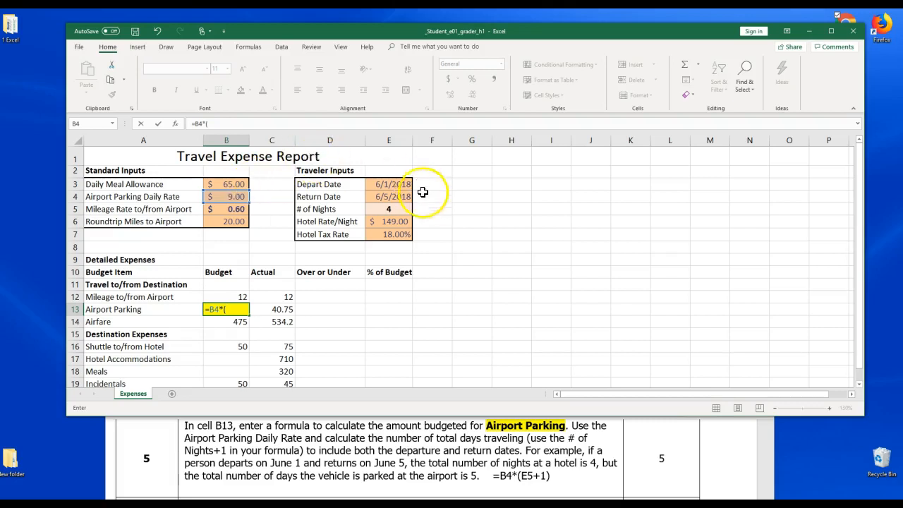
{"action": "left_click", "coordinate": [399, 209]}
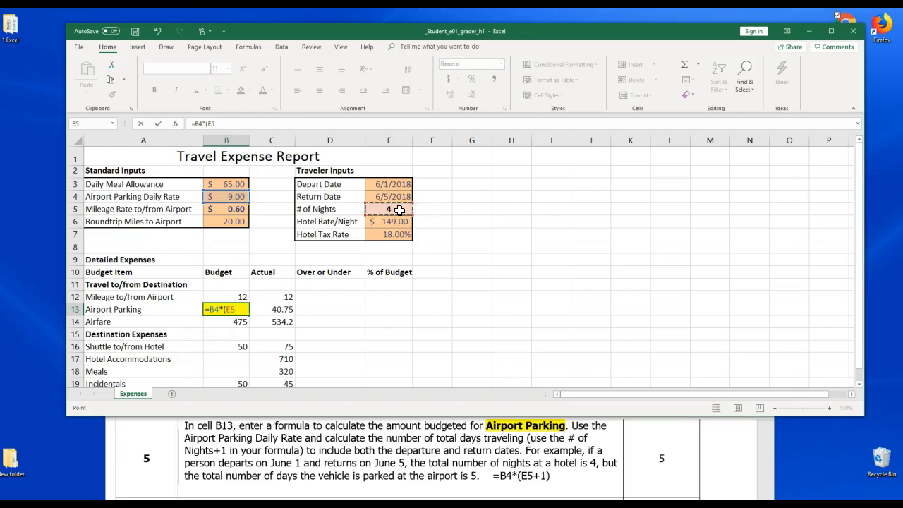
{"action": "type", "text": "+1"}
{"action": "key", "text": "Return"}
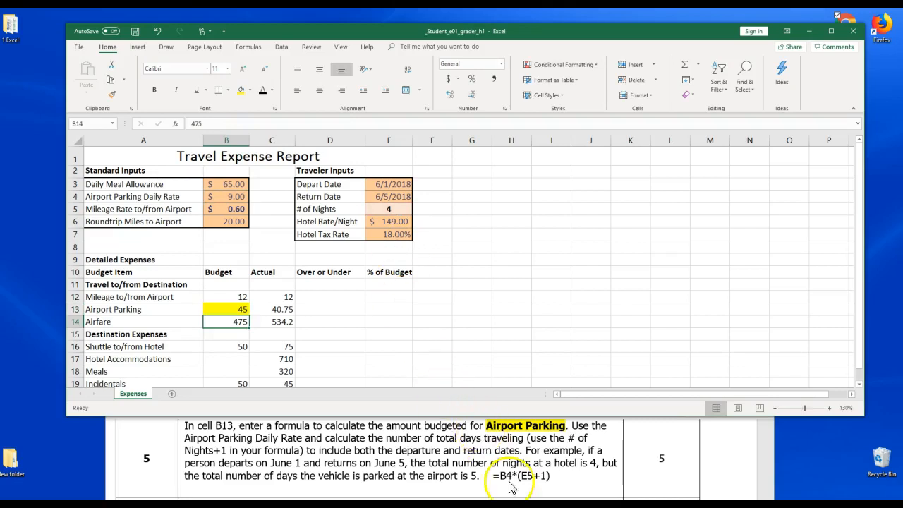
Bold the =B4*(E5+1) note in the Word document and set its font size to 10
{"action": "left_click_drag", "start_coordinate": [551, 478], "coordinate": [492, 481]}
{"action": "left_click", "coordinate": [499, 464]}
{"action": "left_click", "coordinate": [543, 451]}
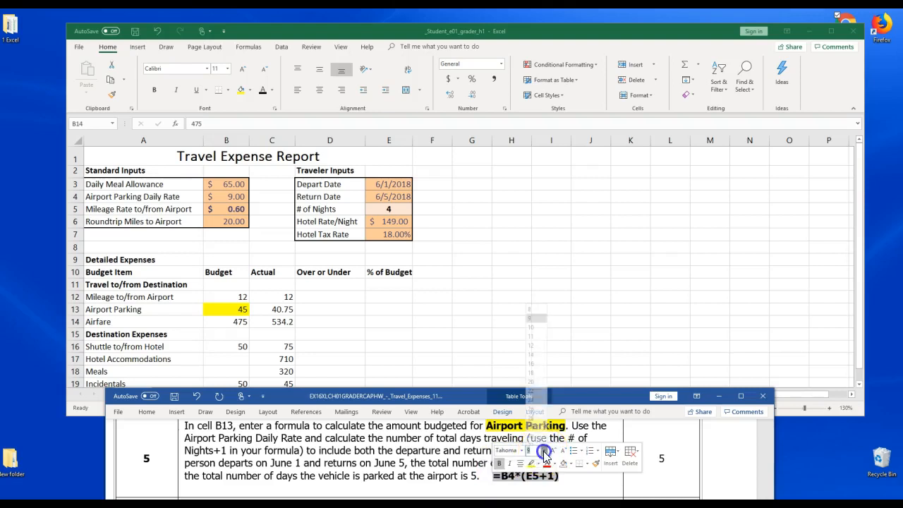
{"action": "left_click", "coordinate": [535, 323]}
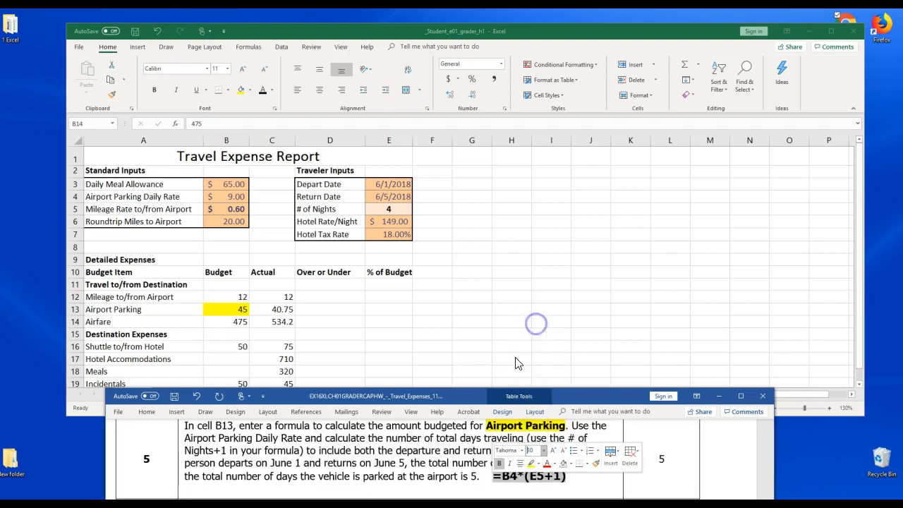
Bold and highlight the cell reference B17 in the step 6 instruction in Word
{"action": "left_click", "coordinate": [136, 33]}
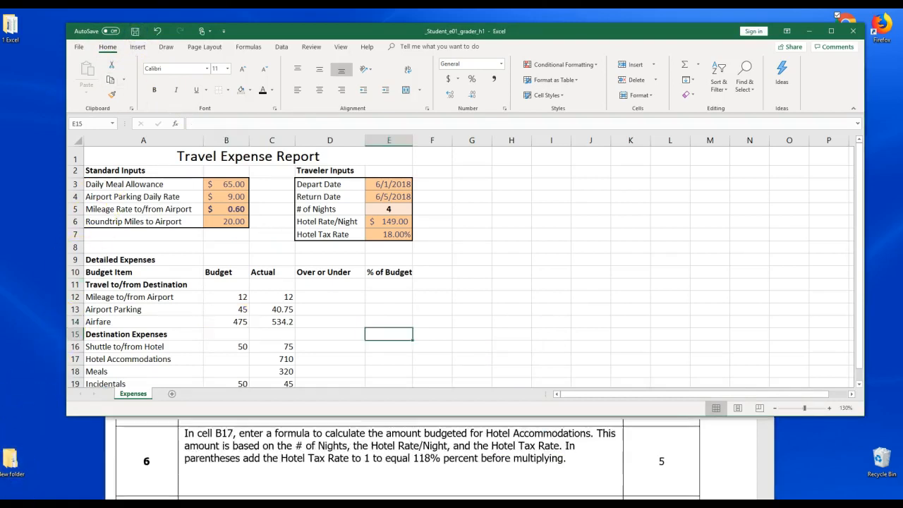
{"action": "left_click", "coordinate": [208, 439]}
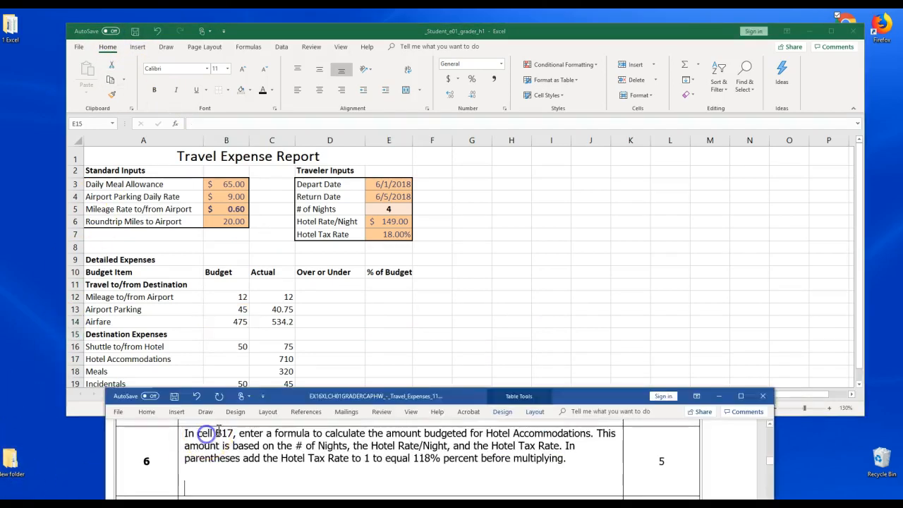
{"action": "double_click", "coordinate": [227, 433]}
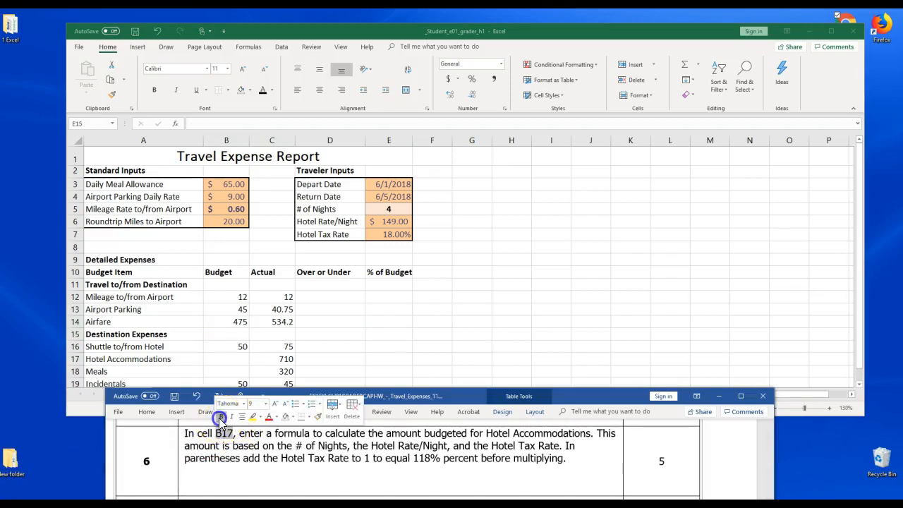
{"action": "left_click", "coordinate": [221, 416]}
{"action": "left_click", "coordinate": [252, 417]}
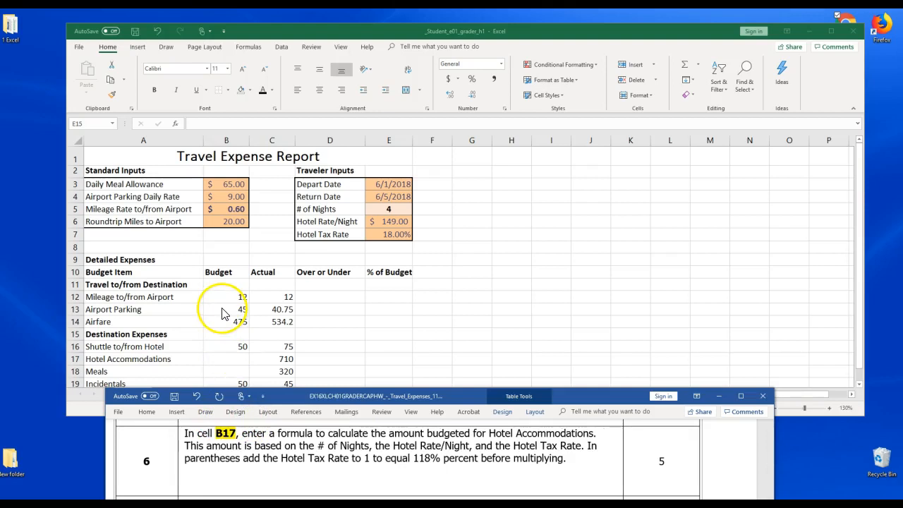
Fill cell B17 (Hotel Accommodations budget) with yellow
{"action": "left_click", "coordinate": [227, 365]}
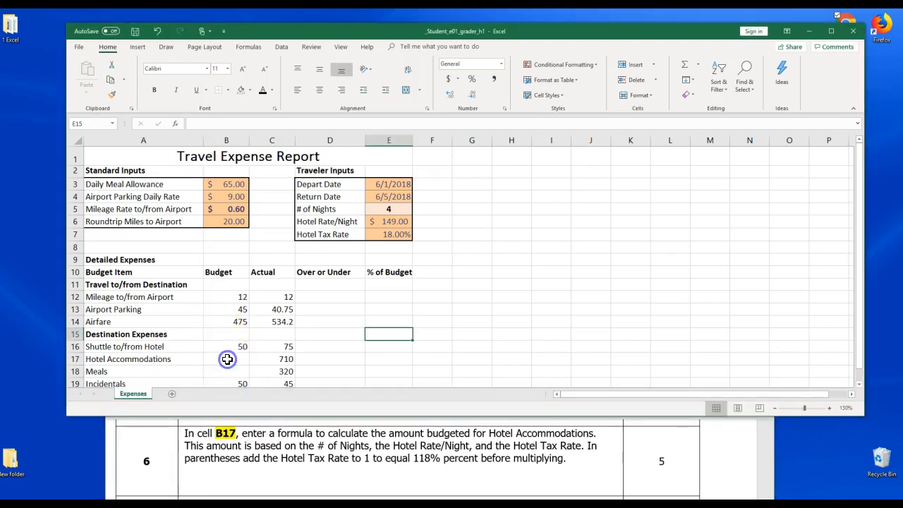
{"action": "left_click", "coordinate": [225, 361]}
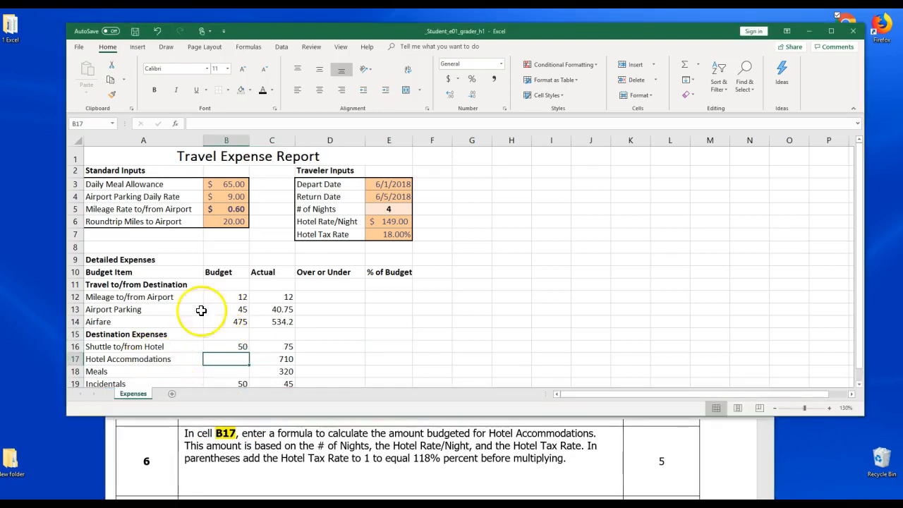
{"action": "left_click", "coordinate": [249, 89]}
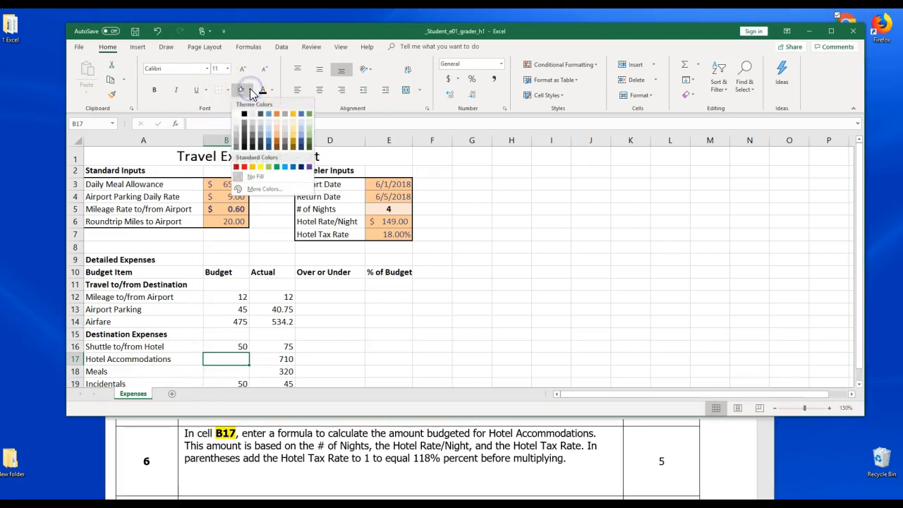
{"action": "left_click", "coordinate": [261, 169]}
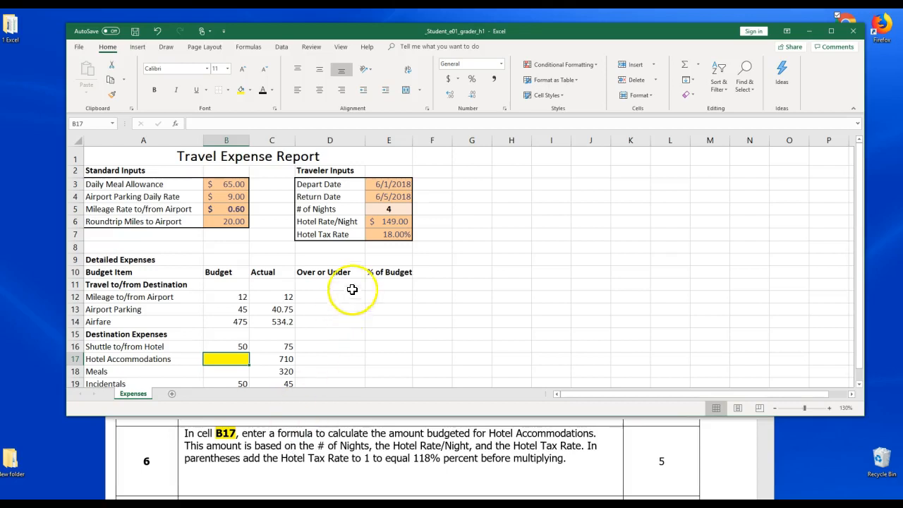
Examine the # of Nights, Hotel Rate/Night and Hotel Tax Rate cells referenced by the step 6 instruction
{"action": "left_click", "coordinate": [341, 222]}
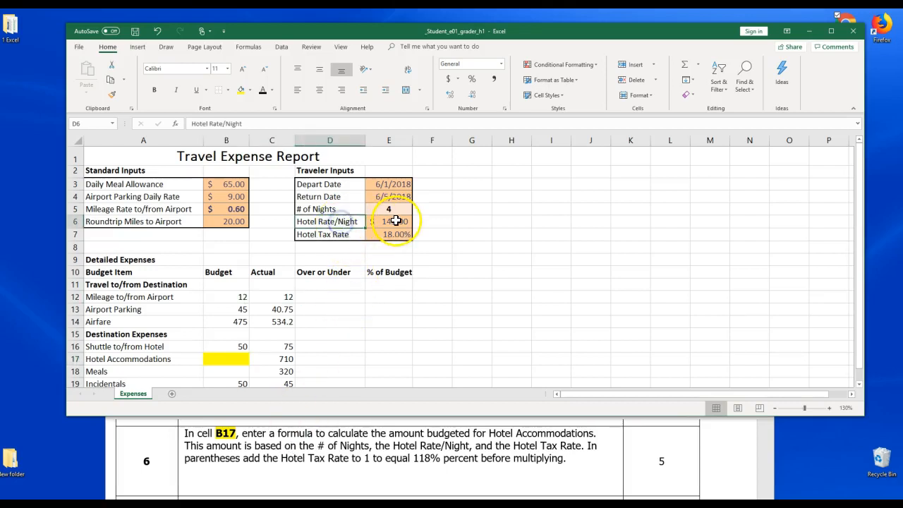
{"action": "left_click", "coordinate": [345, 234]}
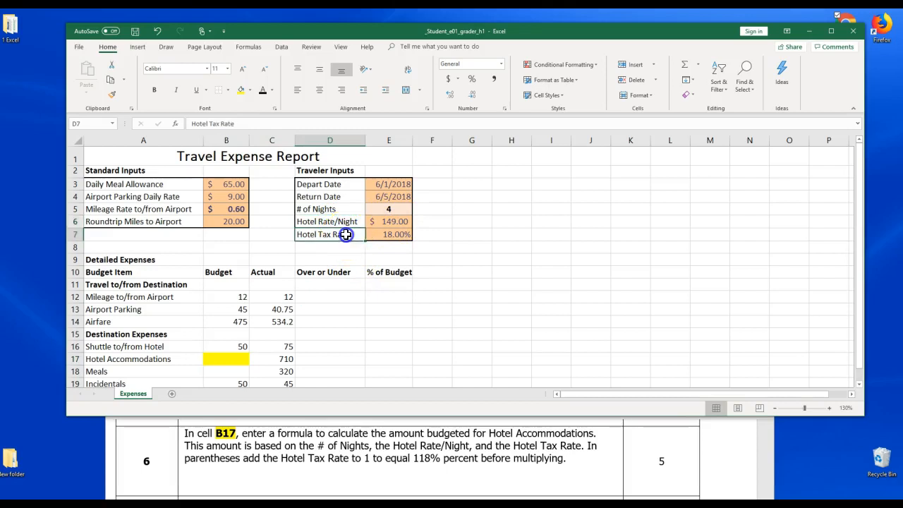
{"action": "left_click", "coordinate": [402, 236]}
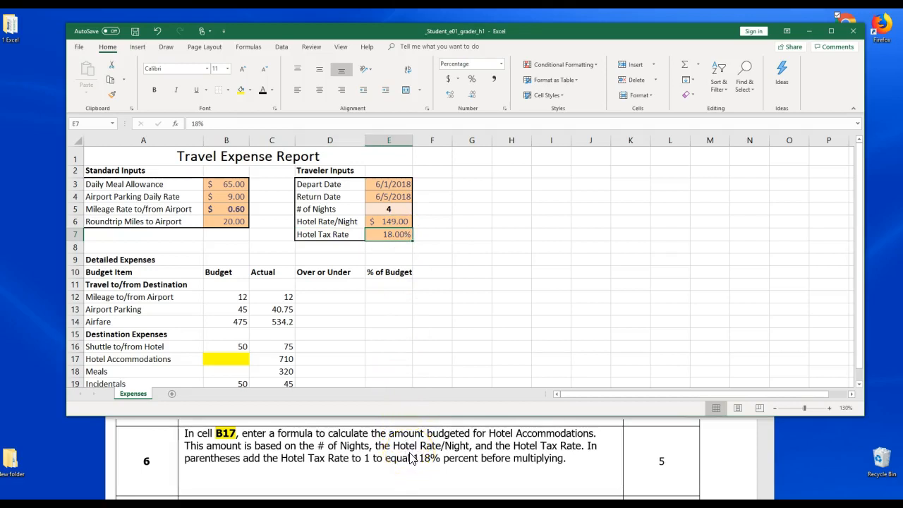
{"action": "left_click", "coordinate": [393, 209]}
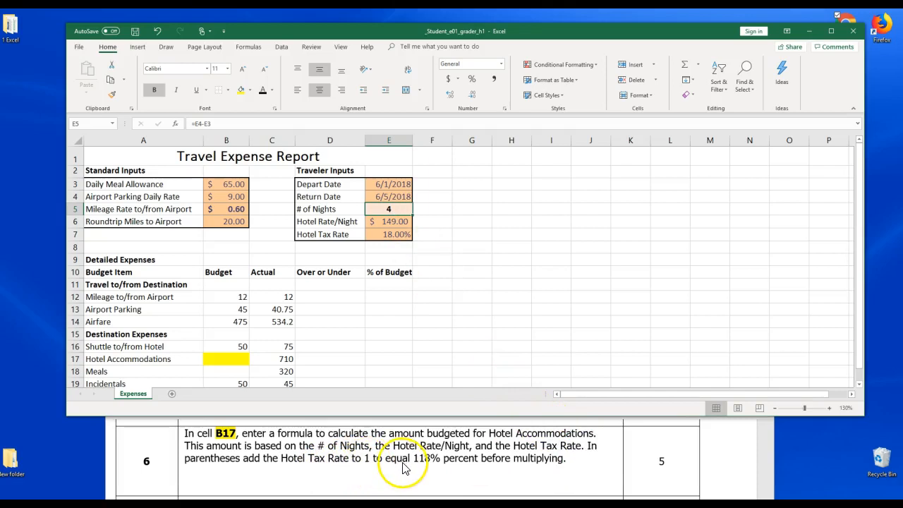
{"action": "left_click", "coordinate": [564, 468]}
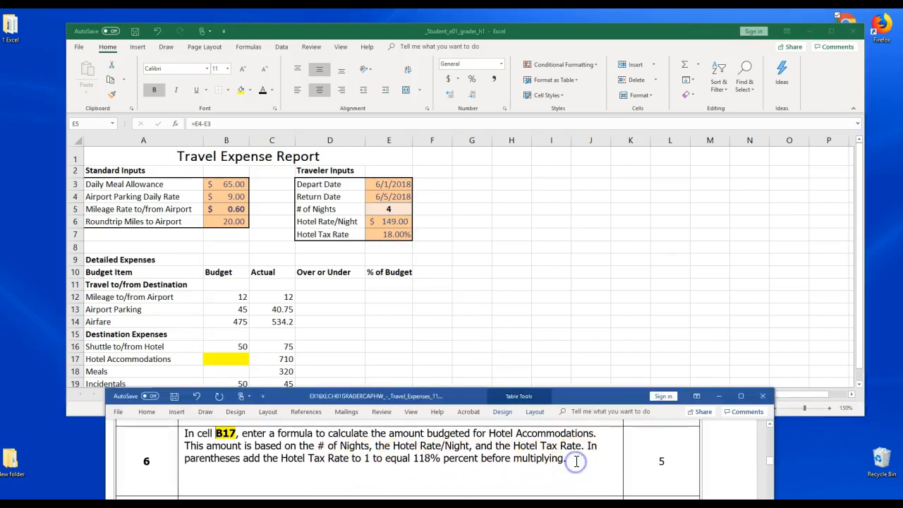
{"action": "left_click_drag", "start_coordinate": [411, 460], "coordinate": [436, 457]}
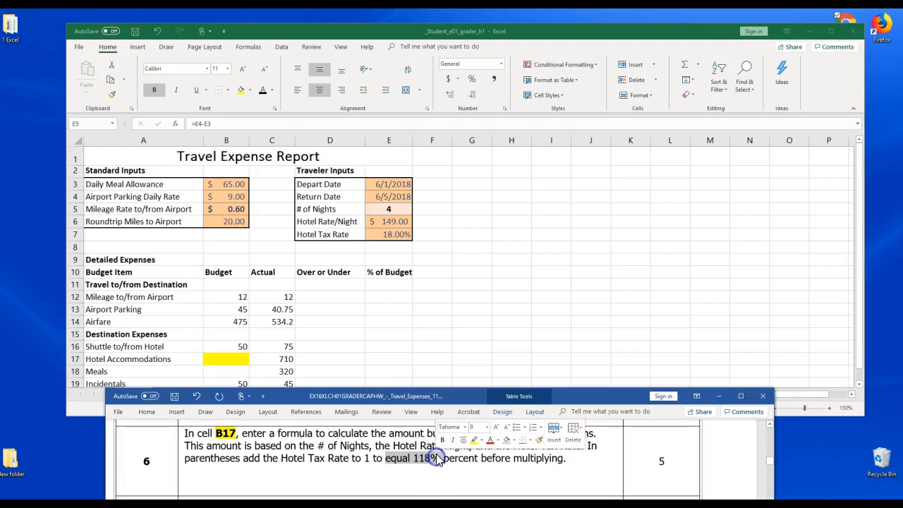
{"action": "double_click", "coordinate": [387, 232]}
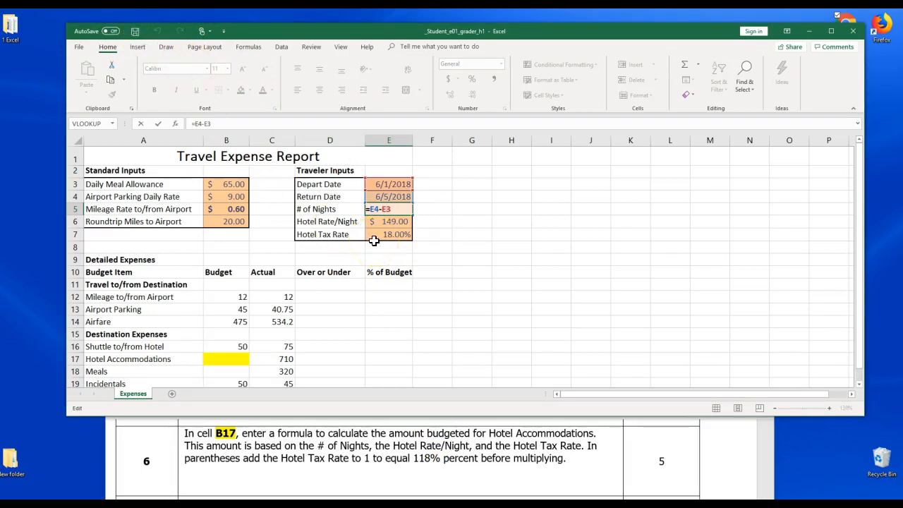
{"action": "key", "text": "ctrl+Return"}
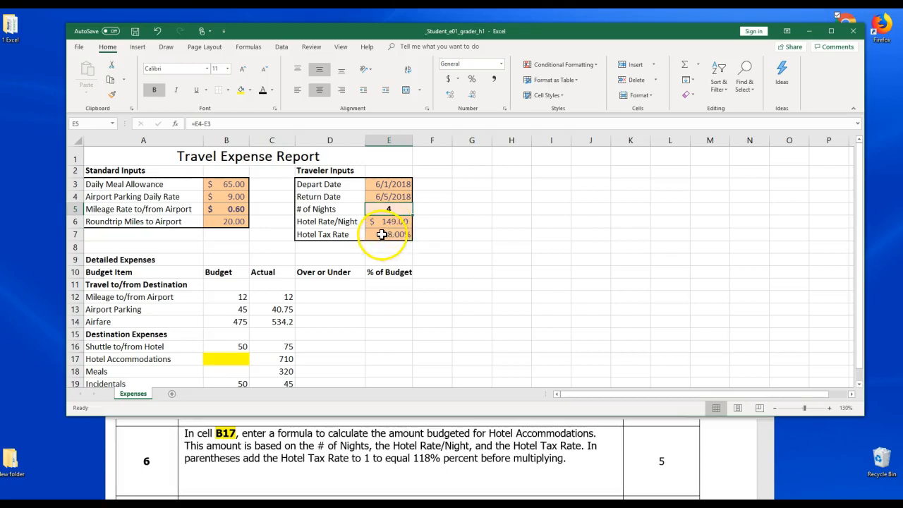
{"action": "left_click", "coordinate": [235, 360]}
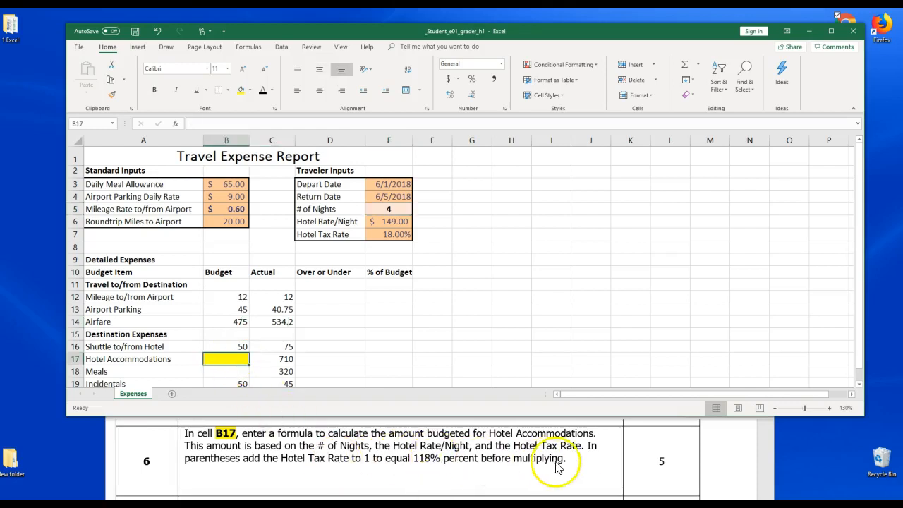
Type the note =E5*E6*(E7+1) on a new line below the step 6 instruction in Word
{"action": "left_click", "coordinate": [577, 463]}
{"action": "left_click", "coordinate": [576, 463]}
{"action": "key", "text": "Return"}
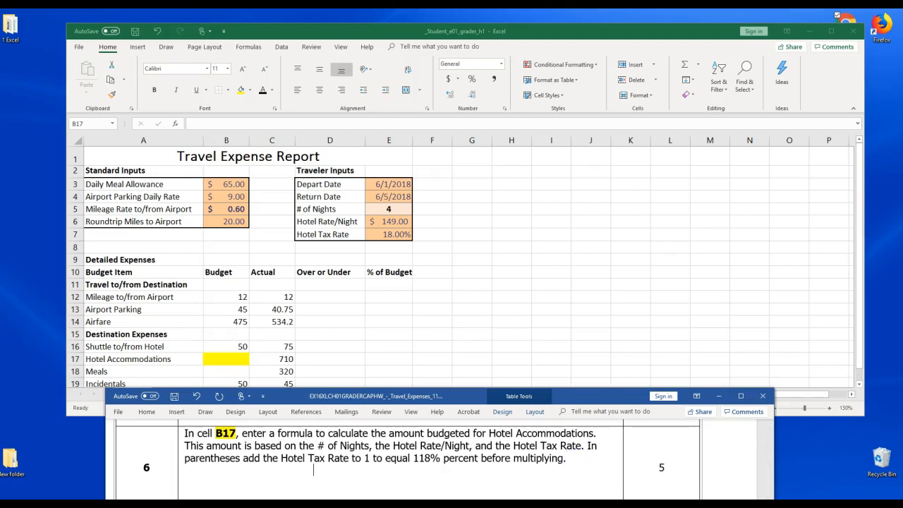
{"action": "type", "text": "=E5"}
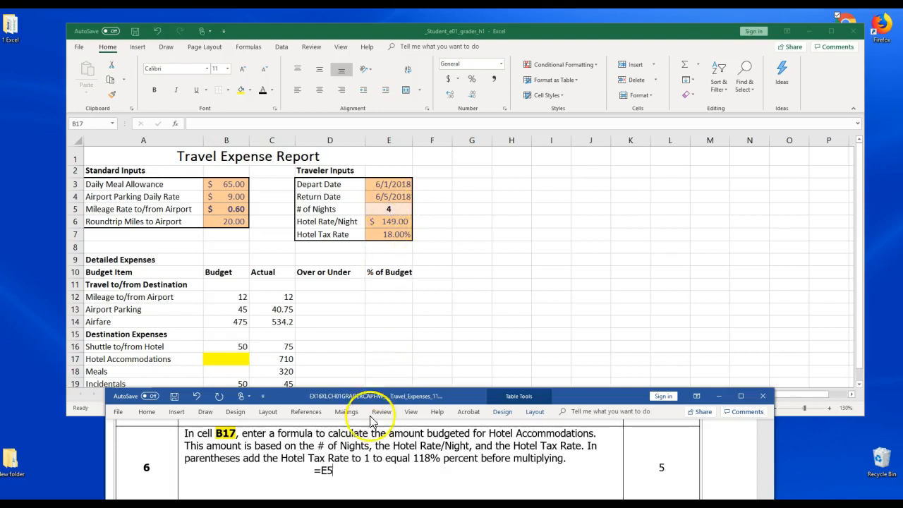
{"action": "mouse_move", "coordinate": [263, 504]}
{"action": "type", "text": "*"}
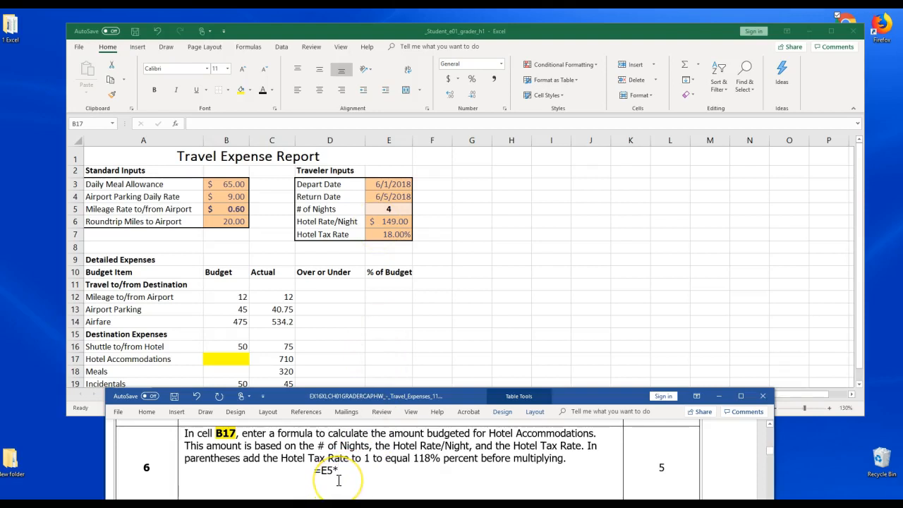
{"action": "type", "text": "E^"}
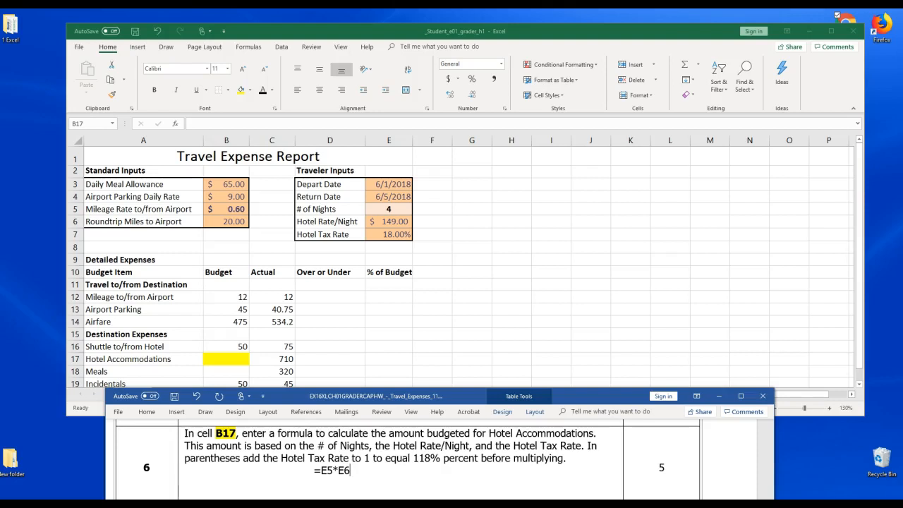
{"action": "type", "text": "*"}
{"action": "type", "text": "("}
{"action": "type", "text": "E"}
{"action": "type", "text": "5"}
{"action": "key", "text": "BackSpace"}
{"action": "type", "text": "7+1)"}
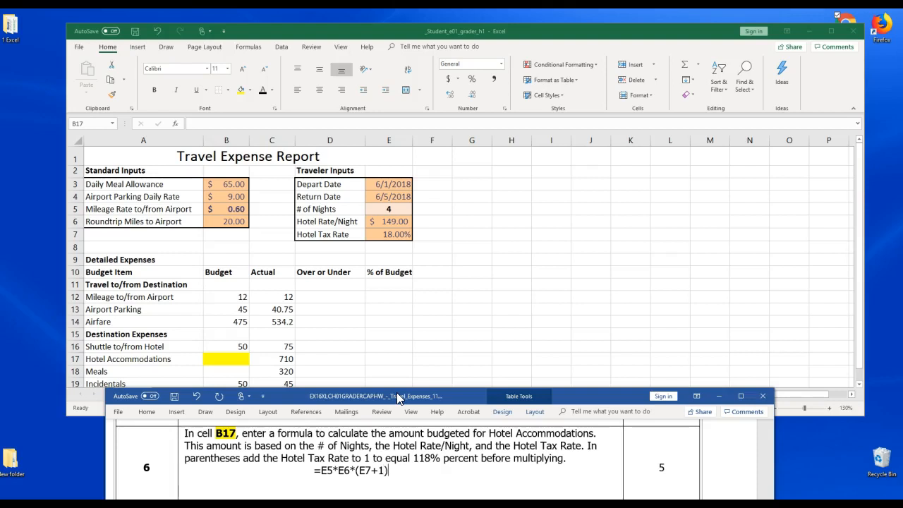
Start a formula in cell B17 multiplying the # of Nights by the Hotel Rate/Night, entering =E5*E6*9
{"action": "left_click", "coordinate": [227, 358]}
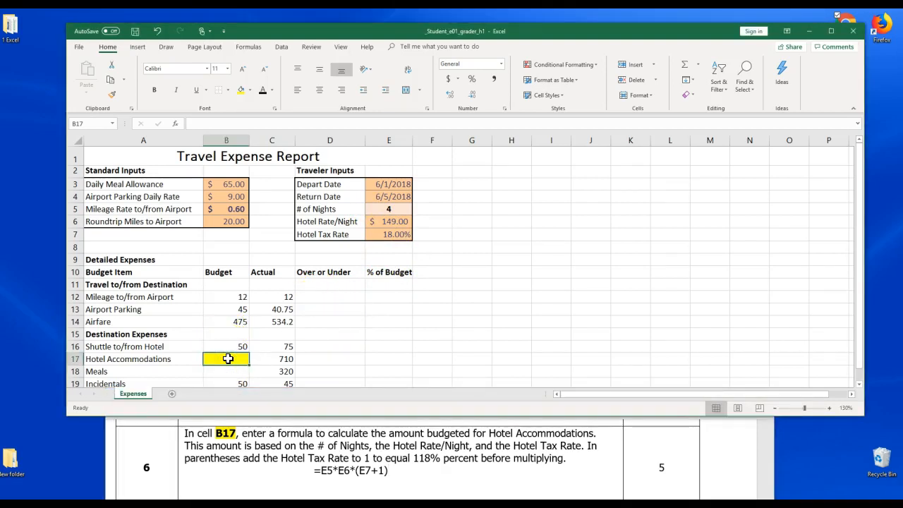
{"action": "left_click", "coordinate": [227, 139]}
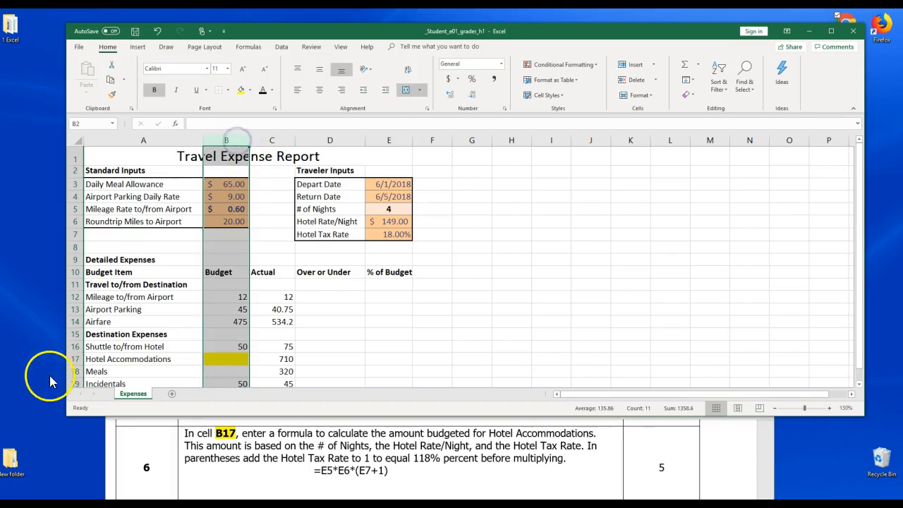
{"action": "left_click", "coordinate": [74, 358]}
{"action": "left_click", "coordinate": [214, 360]}
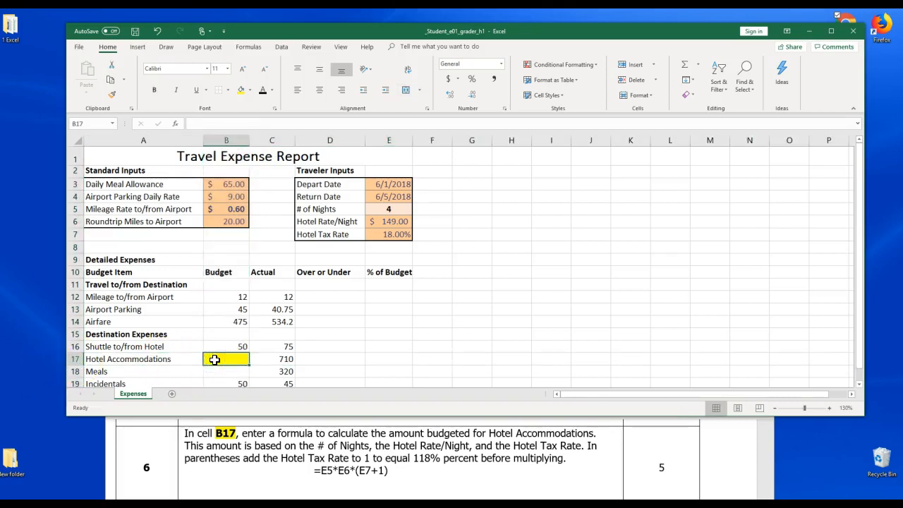
{"action": "type", "text": "="}
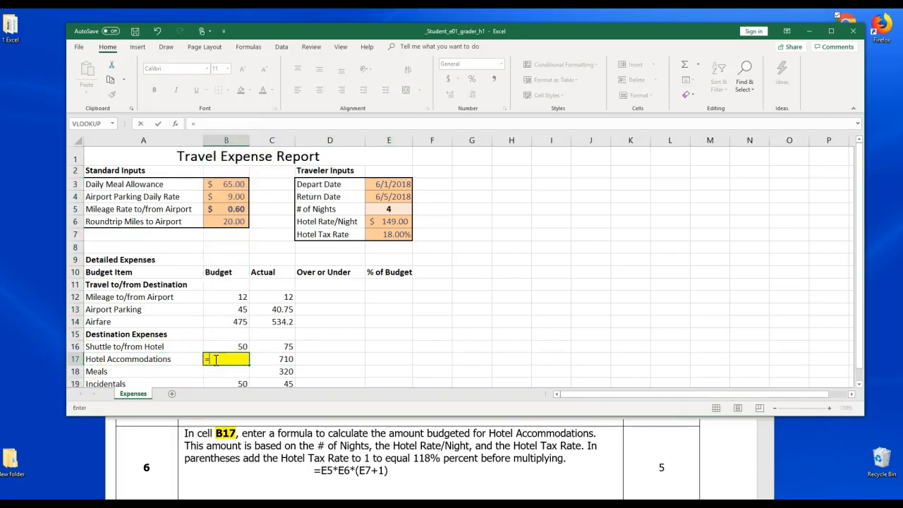
{"action": "left_click", "coordinate": [394, 210]}
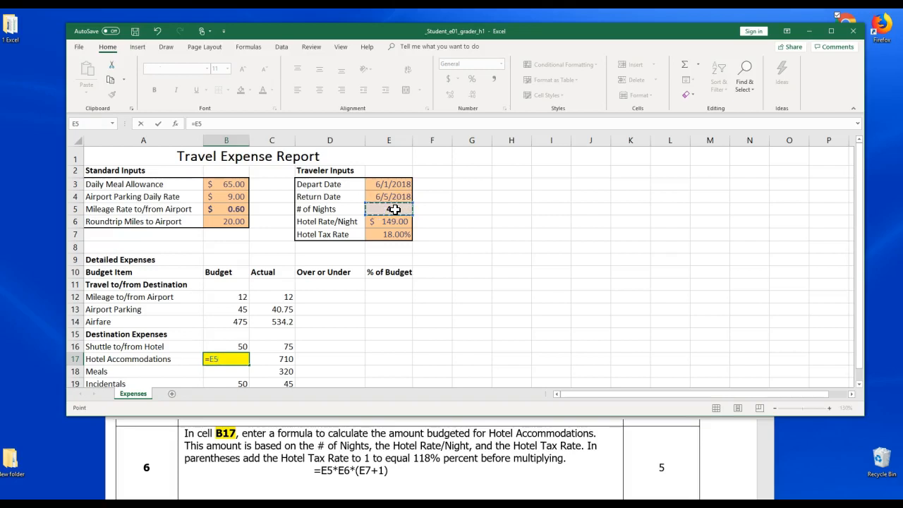
{"action": "type", "text": "*"}
{"action": "left_click", "coordinate": [392, 221]}
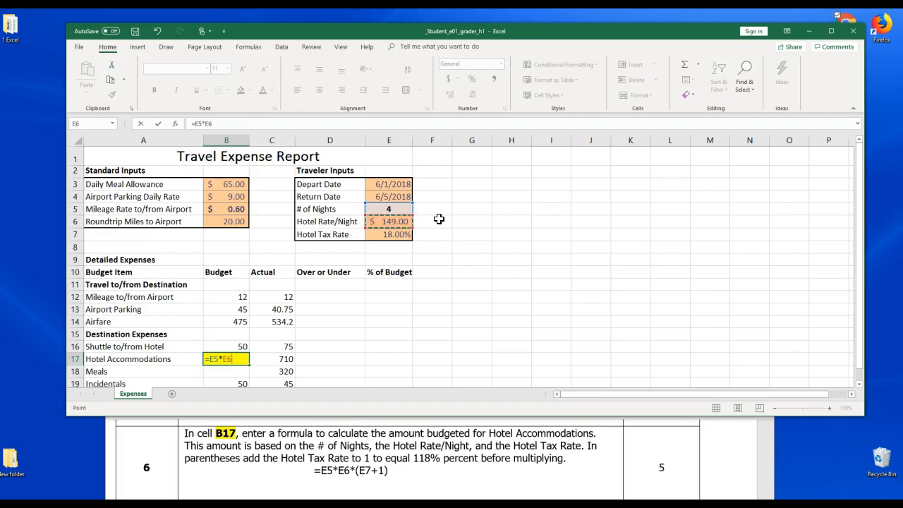
{"action": "type", "text": "*9"}
{"action": "left_click", "coordinate": [393, 236]}
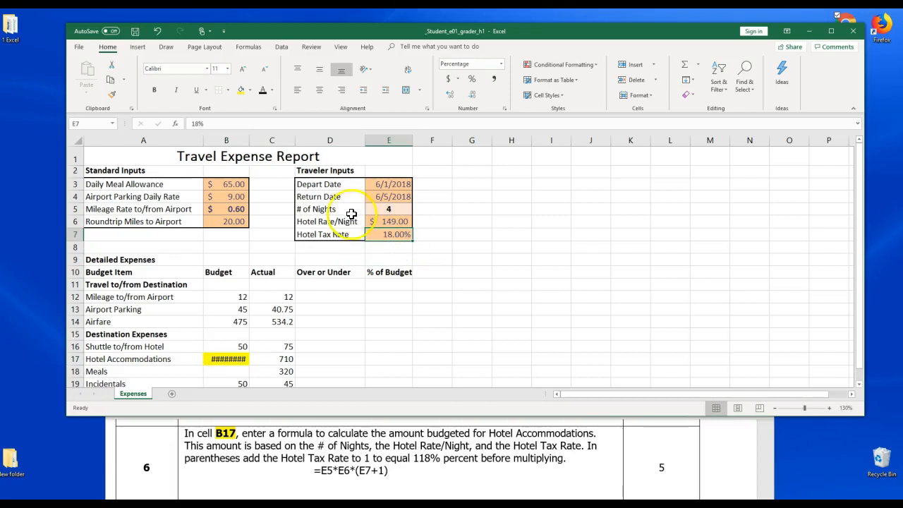
Change the Hotel Tax Rate entry in cell E7 to 18%+1)
{"action": "left_click", "coordinate": [217, 121]}
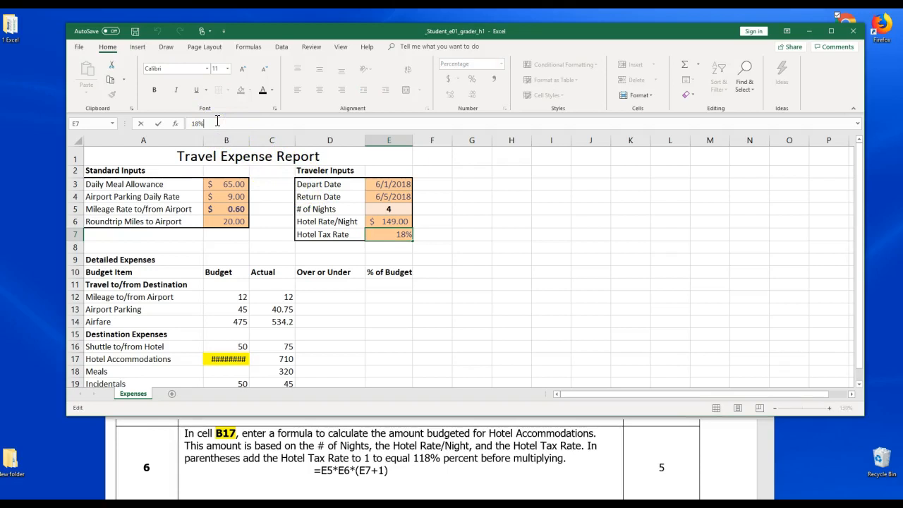
{"action": "type", "text": "+1)"}
{"action": "key", "text": "Return"}
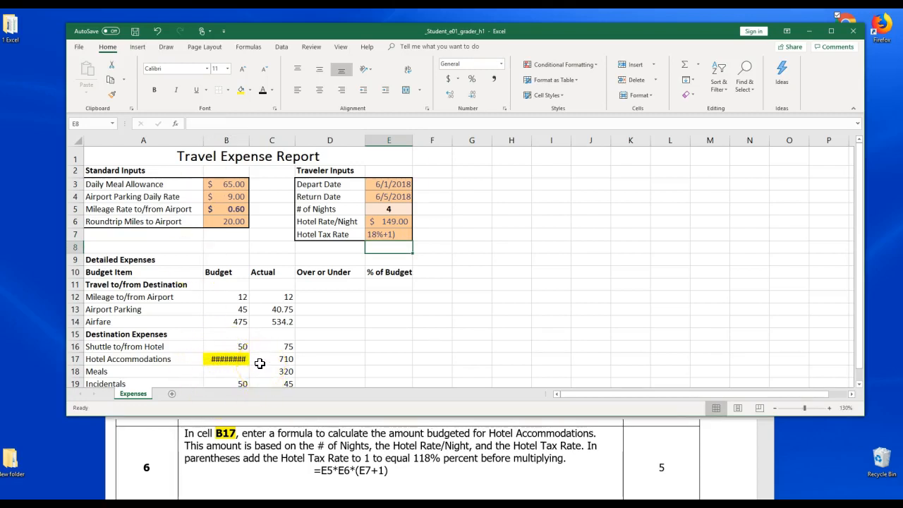
Autofit column B's width and edit B17's formula to =E5*E6*(1+E7)
{"action": "left_click", "coordinate": [234, 139]}
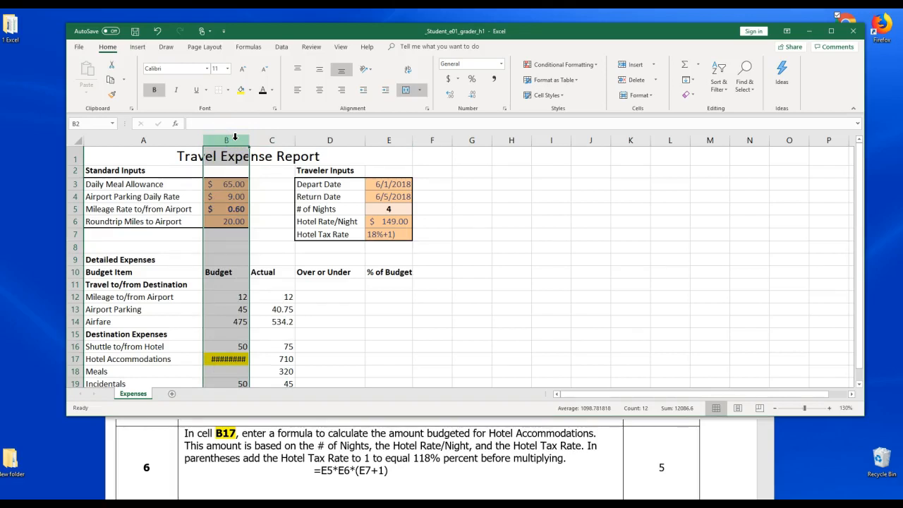
{"action": "double_click", "coordinate": [250, 140]}
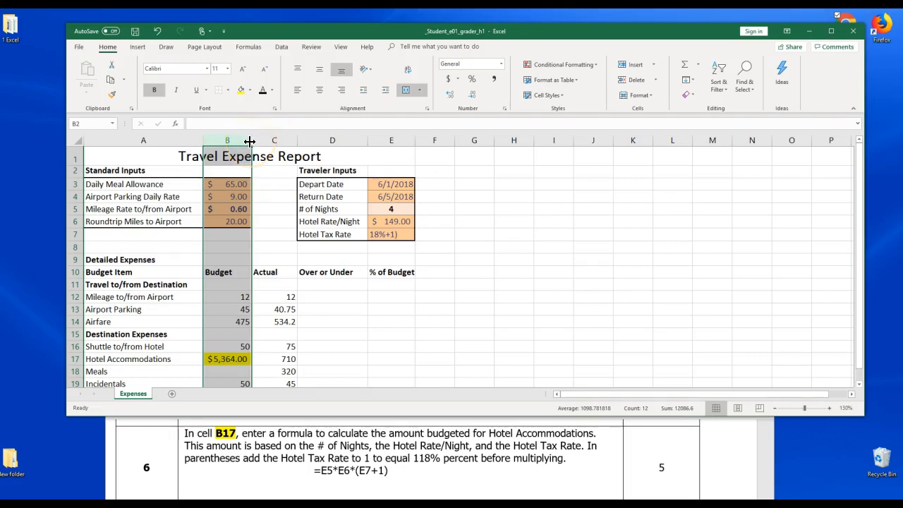
{"action": "left_click", "coordinate": [241, 360]}
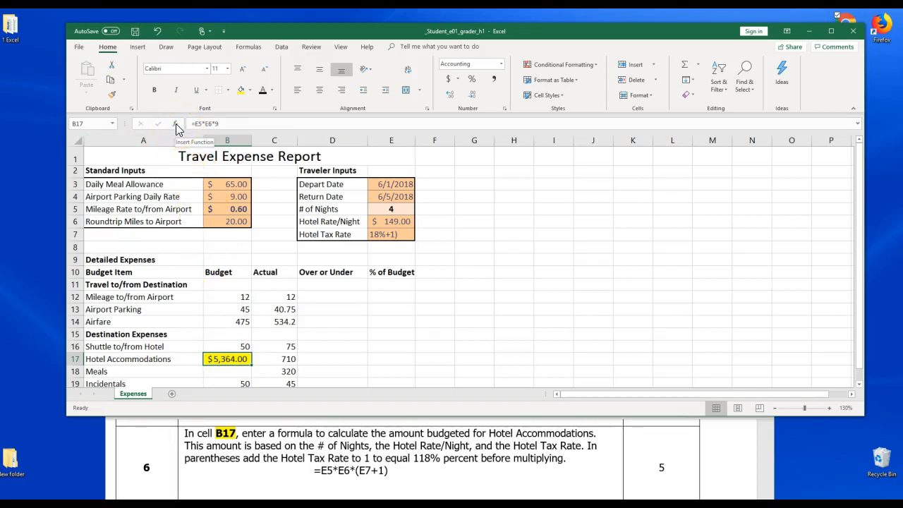
{"action": "left_click", "coordinate": [223, 123]}
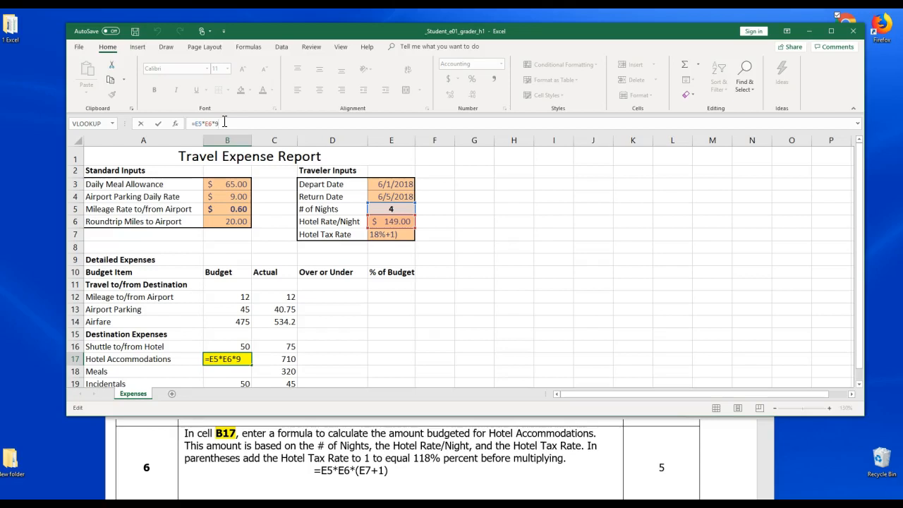
{"action": "key", "text": "BackSpace"}
{"action": "type", "text": "(1+"}
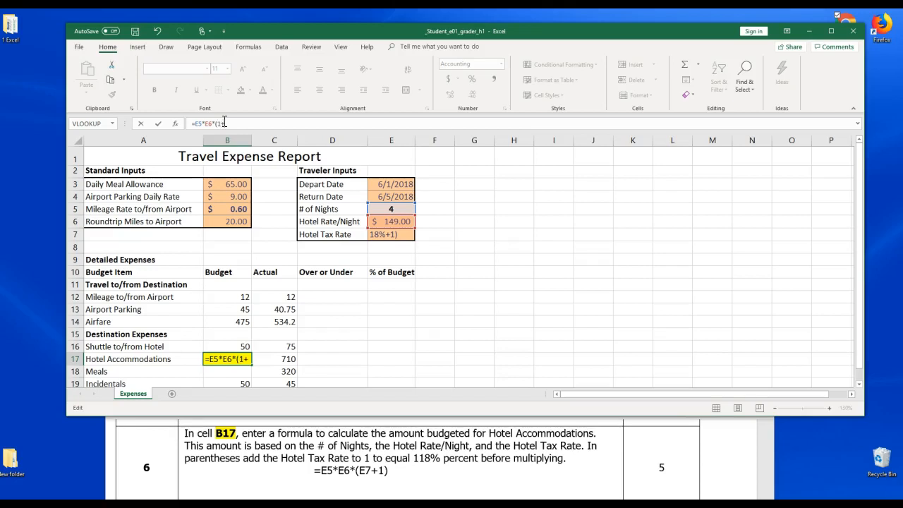
{"action": "left_click", "coordinate": [394, 234]}
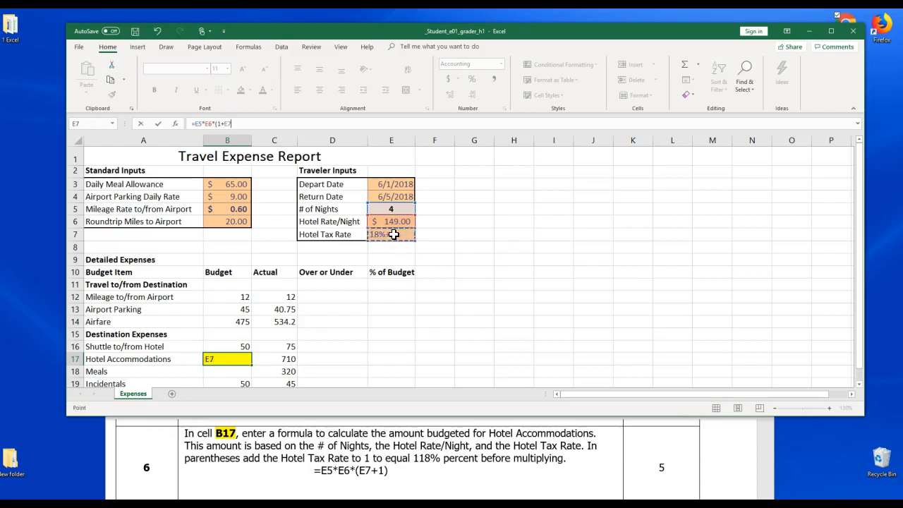
{"action": "type", "text": ")"}
{"action": "key", "text": "Return"}
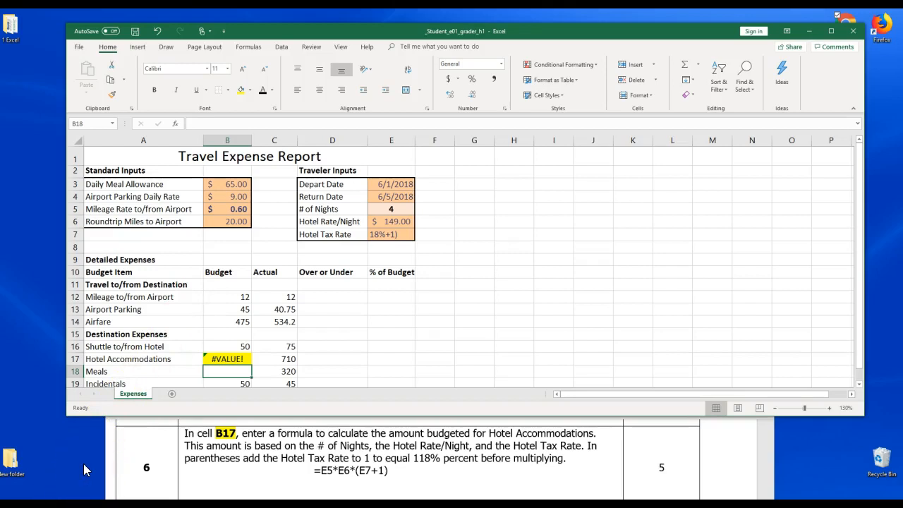
{"action": "left_click", "coordinate": [332, 503]}
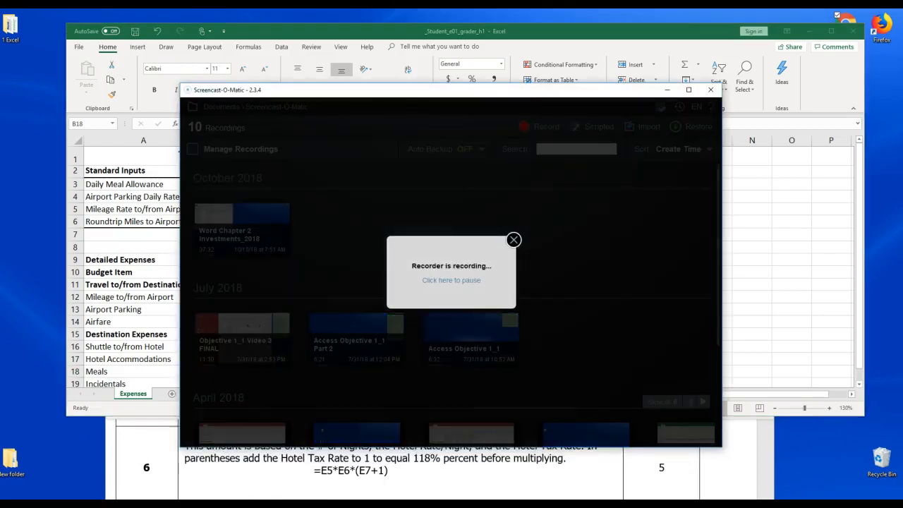
{"action": "left_click", "coordinate": [429, 281]}
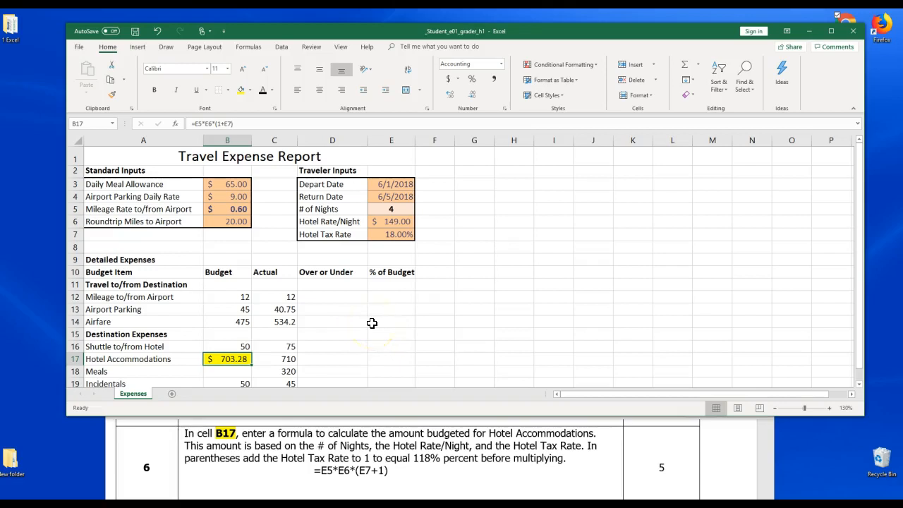
Save the workbook
{"action": "left_click", "coordinate": [134, 31]}
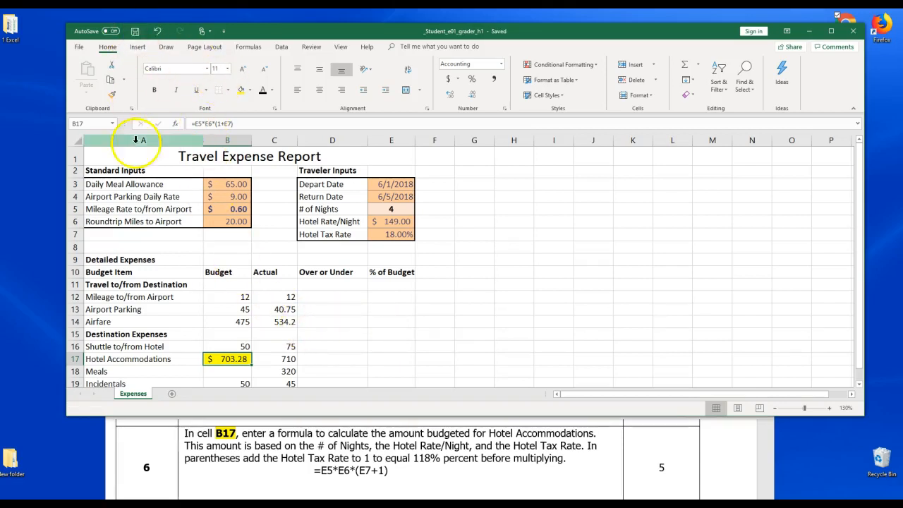